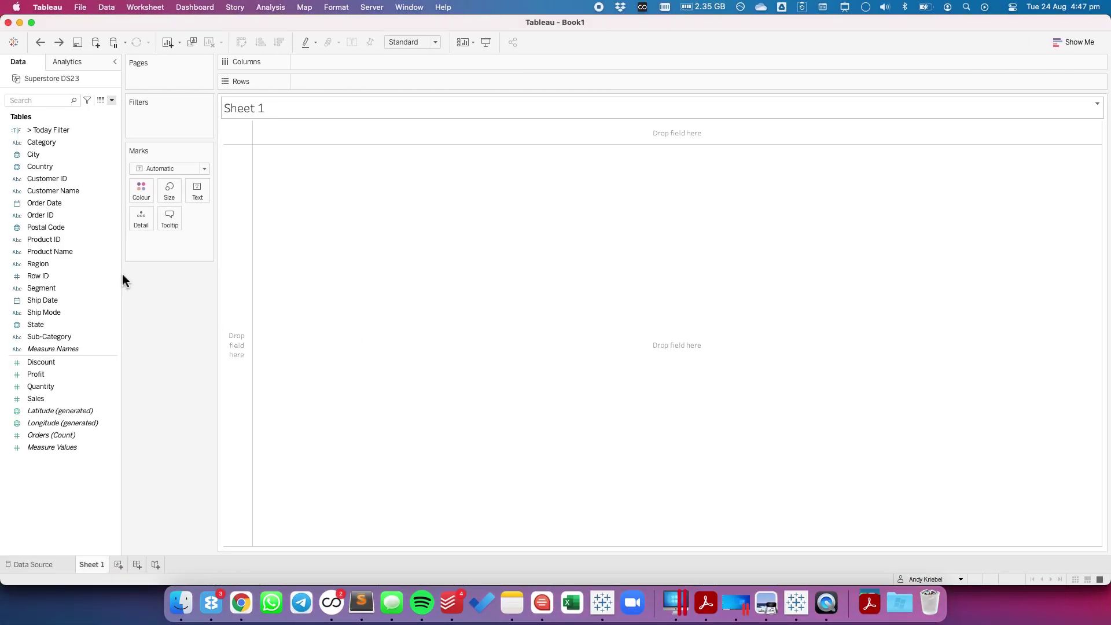
Place WEEK(Order Date) on Rows.
{"action": "left_click_drag", "start_coordinate": [64, 204], "coordinate": [310, 85]}
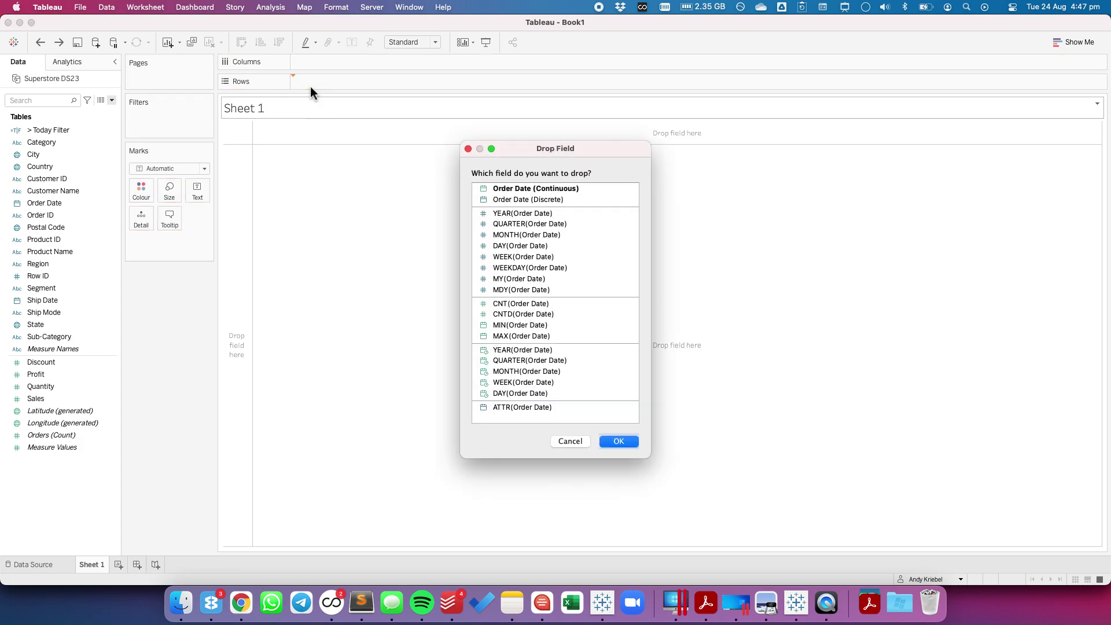
{"action": "left_click", "coordinate": [510, 199]}
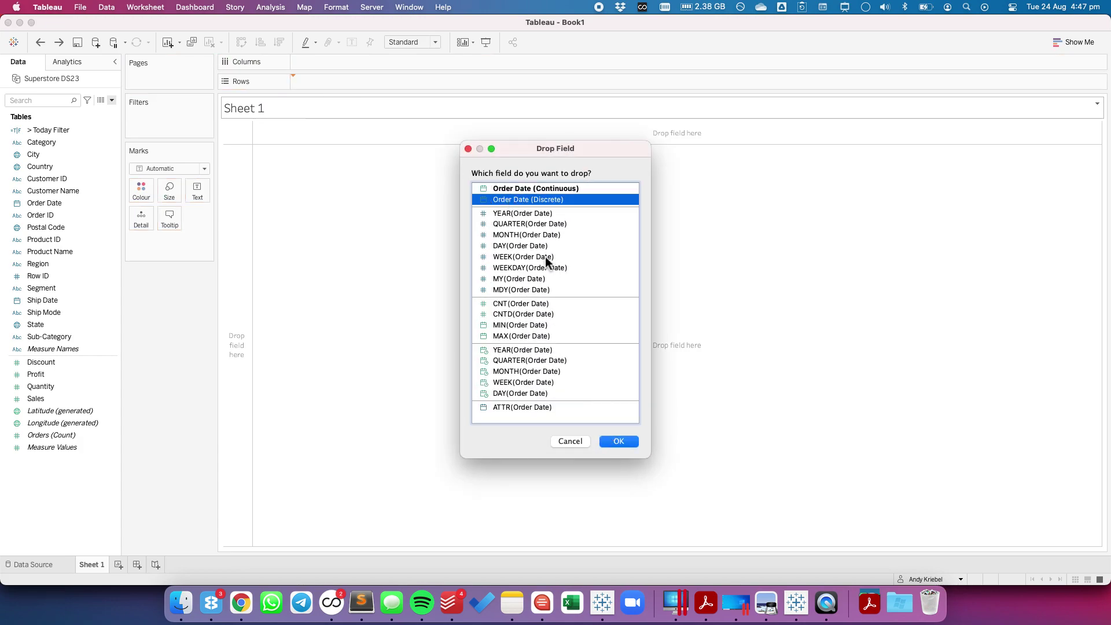
{"action": "left_click", "coordinate": [516, 381]}
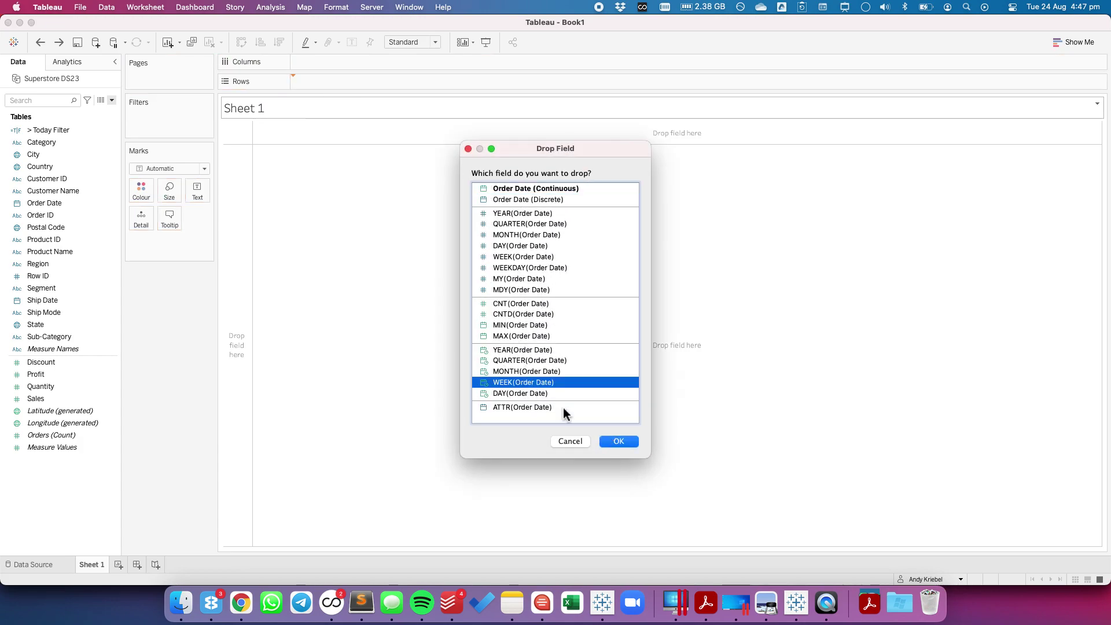
{"action": "left_click", "coordinate": [607, 442]}
Make the week pill discrete and scroll down to the last week, 23 August 2021.
{"action": "left_click", "coordinate": [367, 82]}
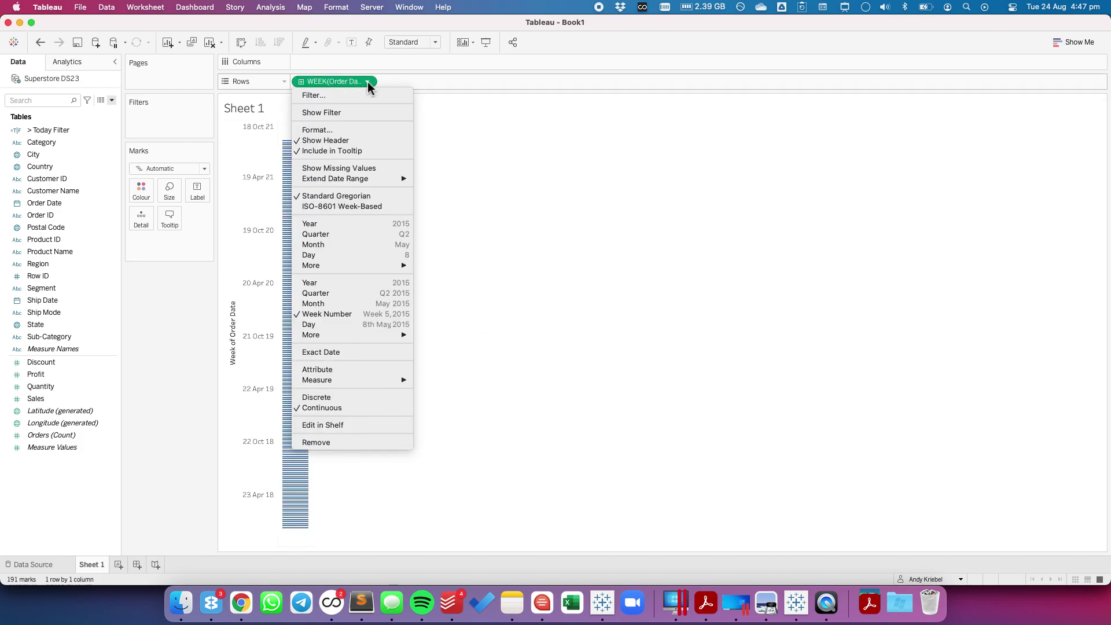
{"action": "left_click", "coordinate": [336, 398]}
{"action": "left_click_drag", "start_coordinate": [336, 179], "coordinate": [337, 548]}
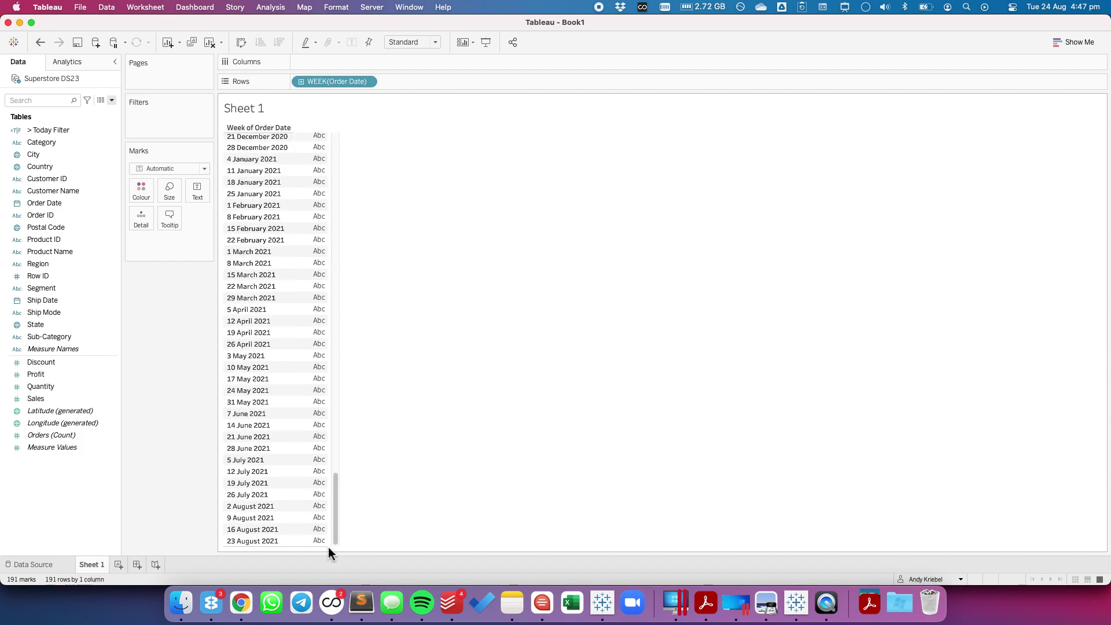
{"action": "left_click", "coordinate": [111, 100]}
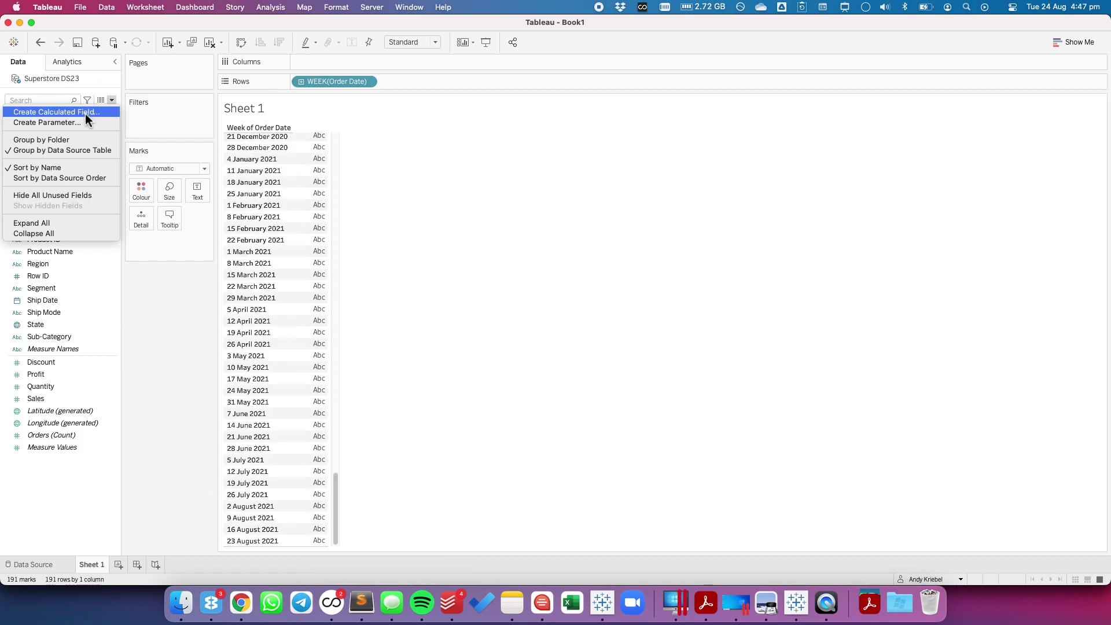
Create calculated field isLatestWeek: DATETRUNC('week',[Order Date]) = {MAX(DATETRUNC('week',[Order Date]))}.
{"action": "left_click", "coordinate": [85, 113]}
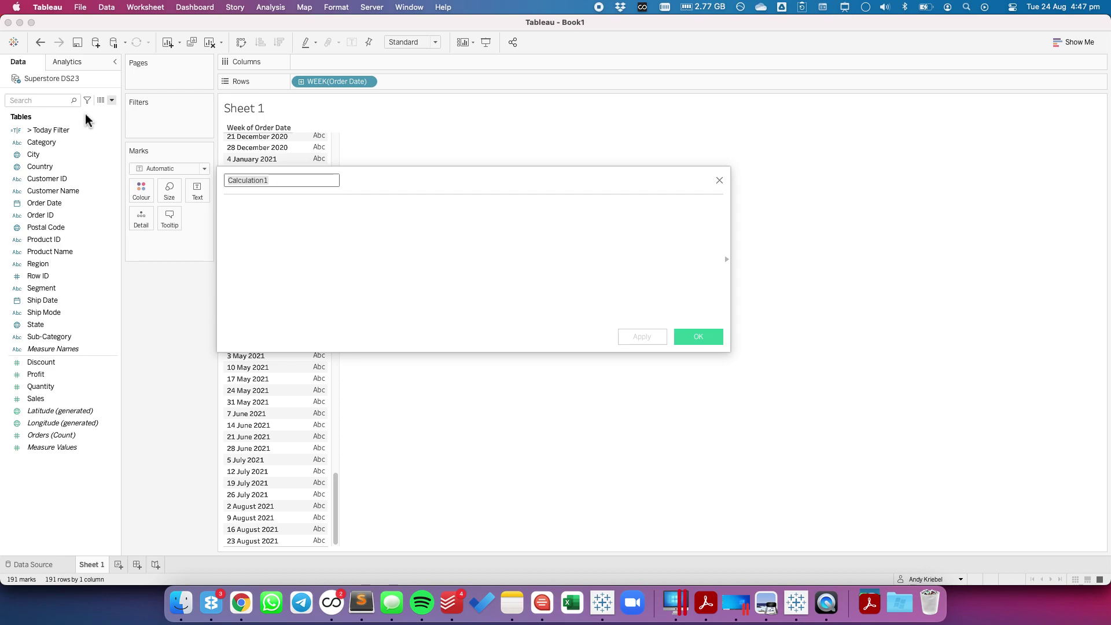
{"action": "type", "text": "isLatestWeek"}
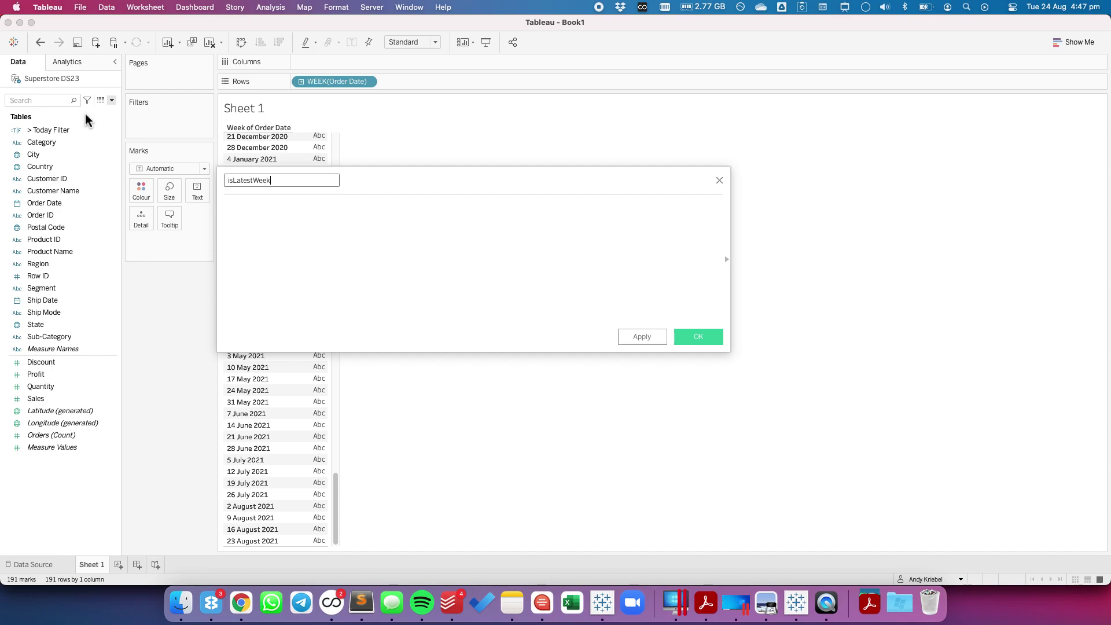
{"action": "key", "text": "Tab"}
{"action": "type", "text": "DATETRUNC('week',[Order Date])"}
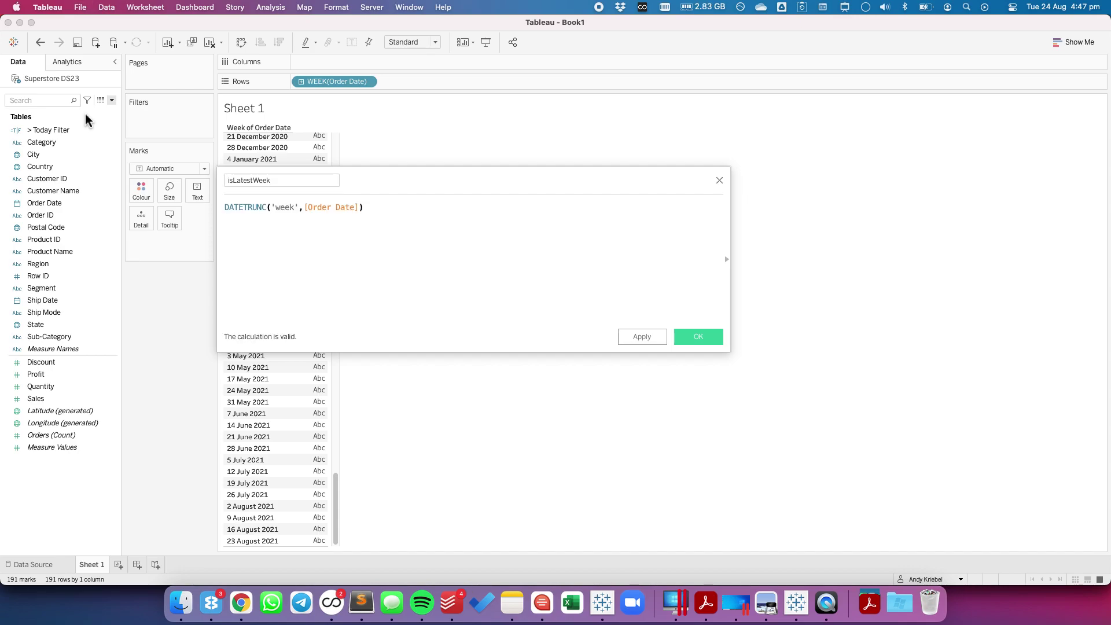
{"action": "type", "text": "= {MAX("}
{"action": "type", "text": "DATETRUNC('week',[Order Date])"}
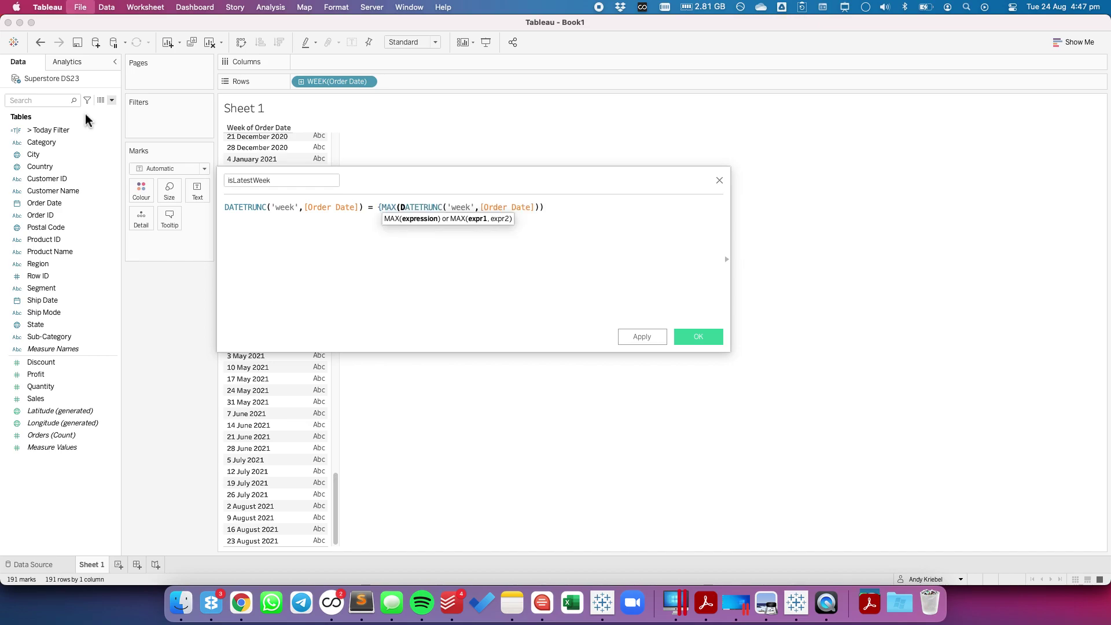
{"action": "type", "text": ")}"}
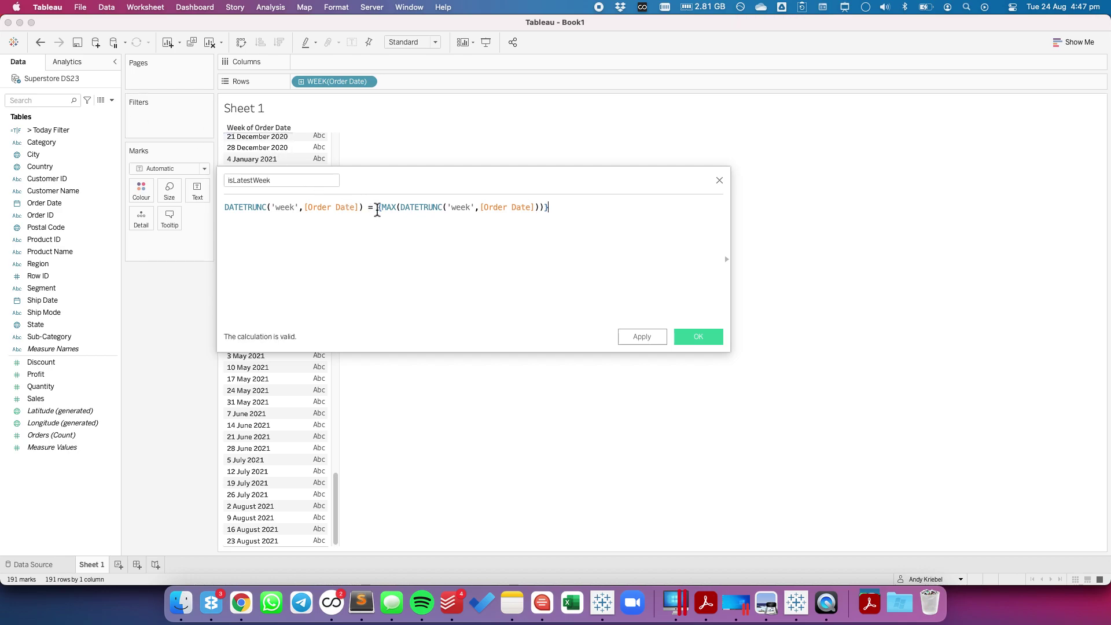
Save isLatestWeek and show its True/False value beside each week.
{"action": "left_click_drag", "start_coordinate": [376, 207], "coordinate": [563, 209]}
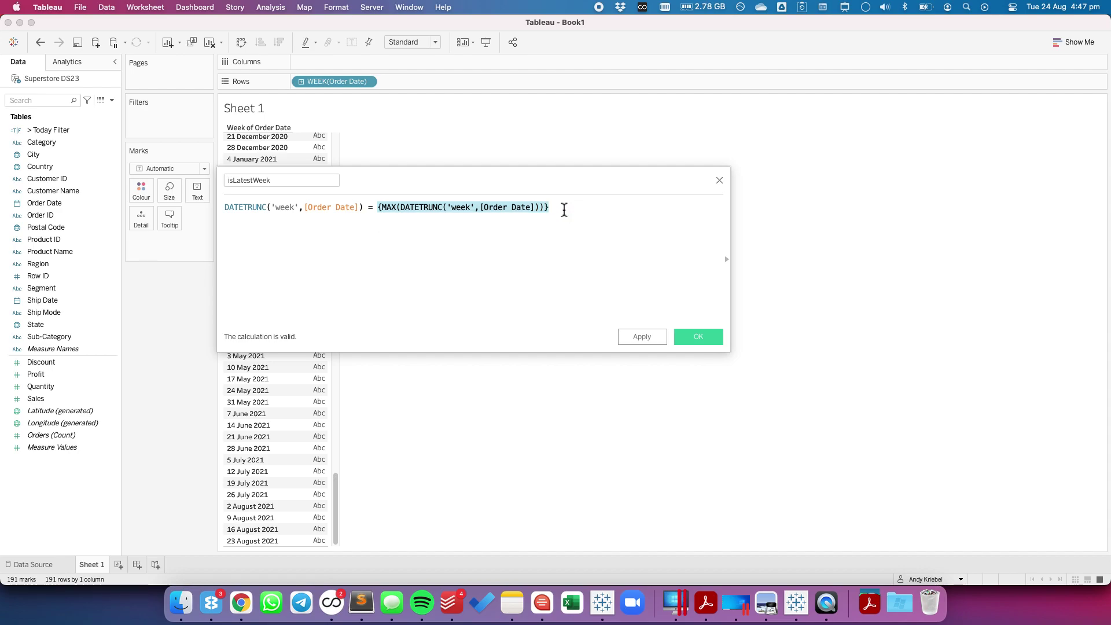
{"action": "left_click", "coordinate": [564, 210]}
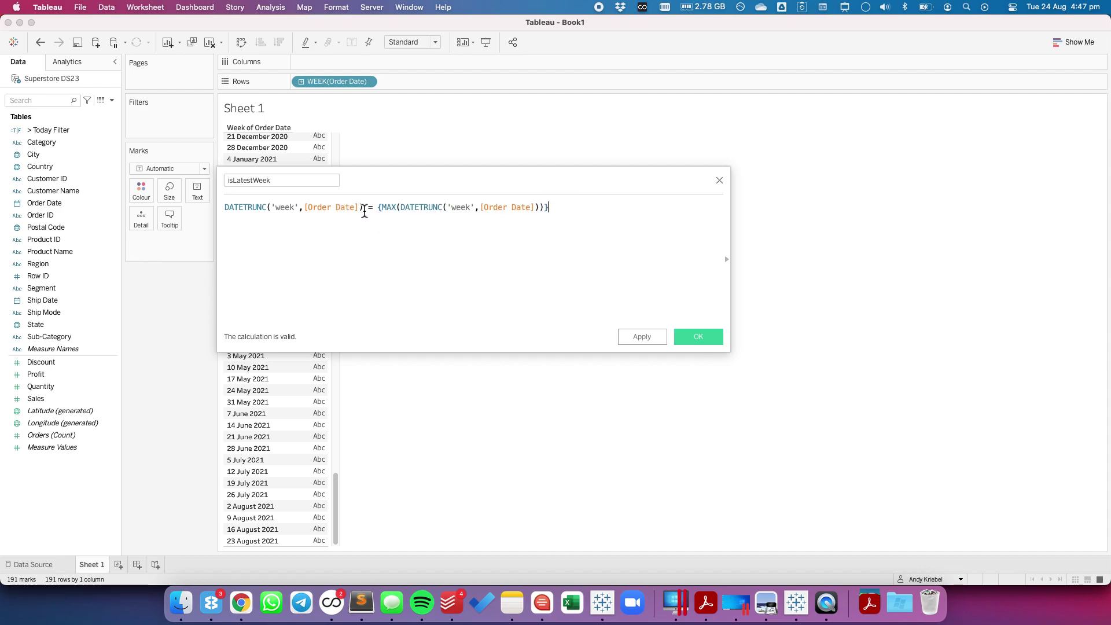
{"action": "left_click", "coordinate": [703, 338]}
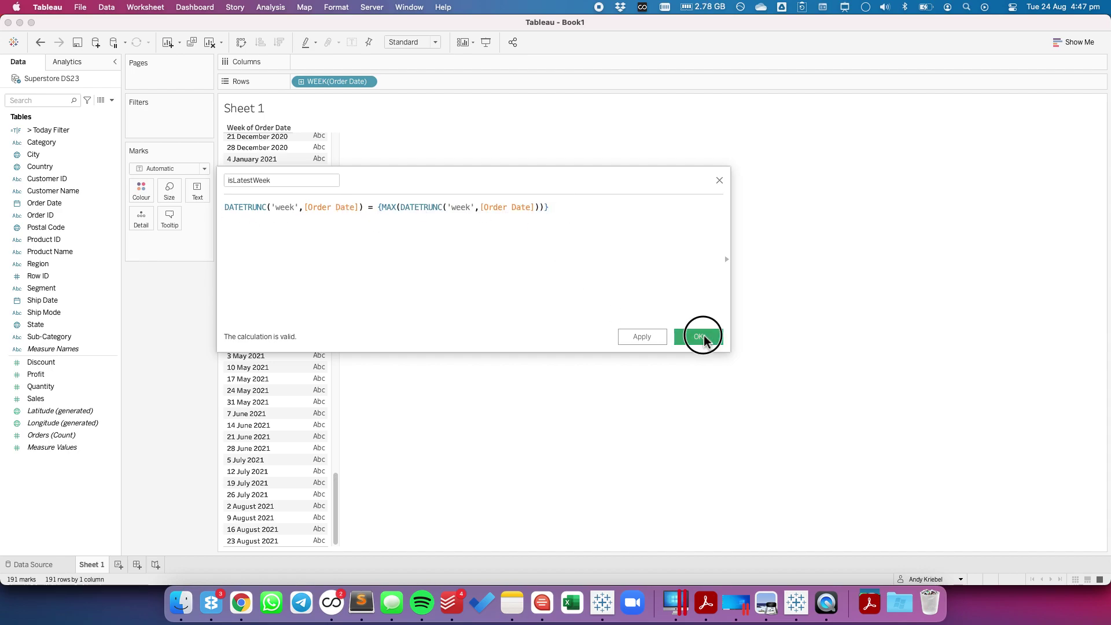
{"action": "left_click_drag", "start_coordinate": [62, 203], "coordinate": [196, 194]}
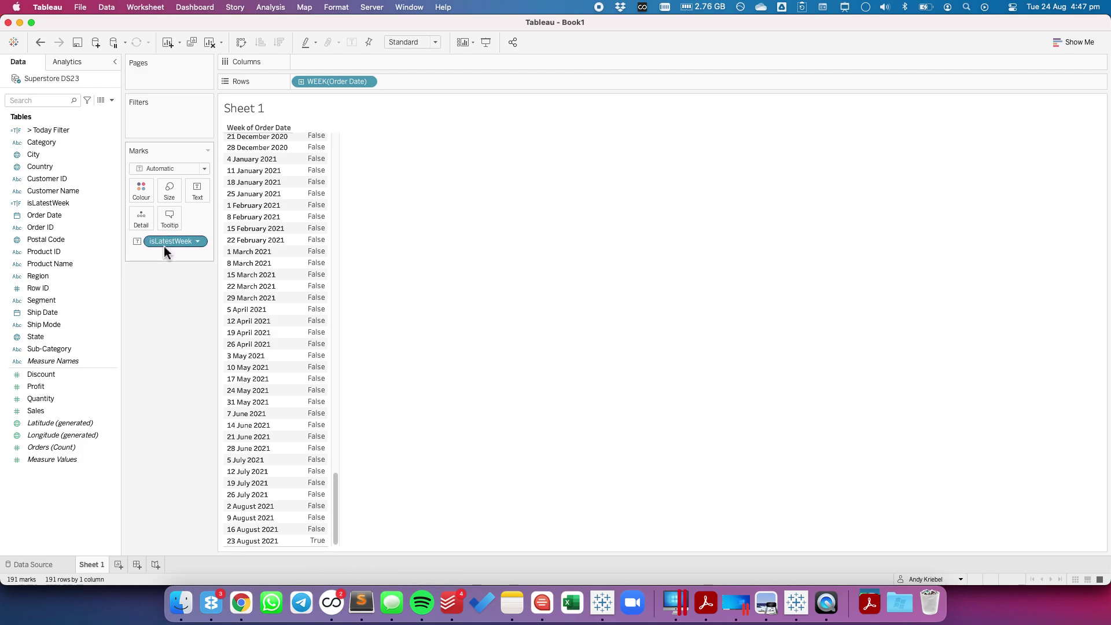
Filter isLatestWeek to False, dropping 23 August 2021, and lay the weeks across columns.
{"action": "left_click_drag", "start_coordinate": [164, 241], "coordinate": [166, 119]}
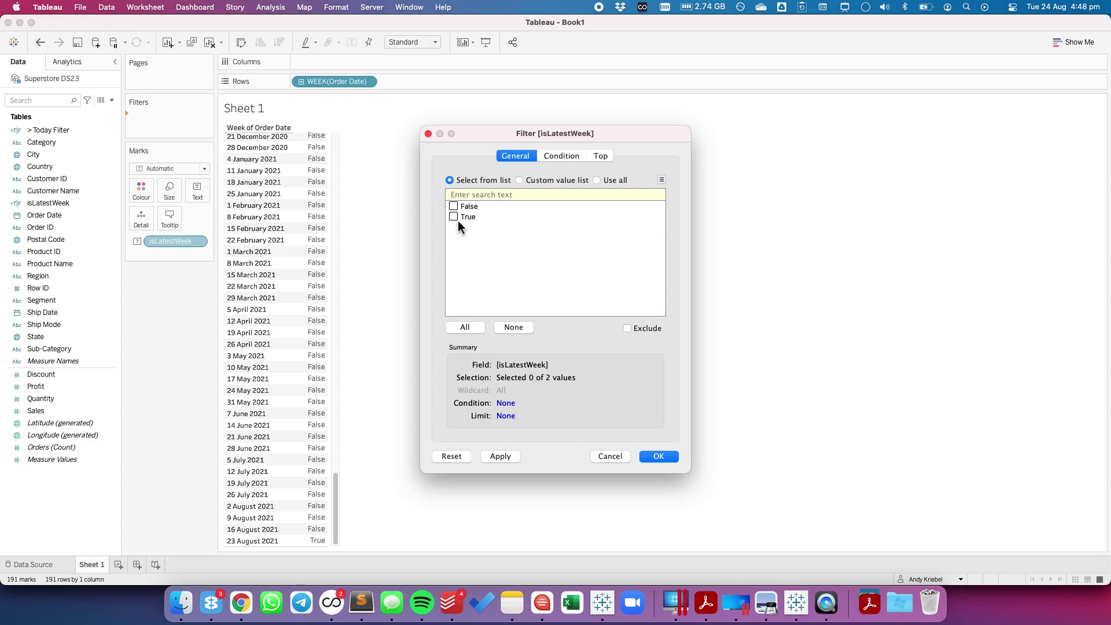
{"action": "left_click", "coordinate": [657, 457]}
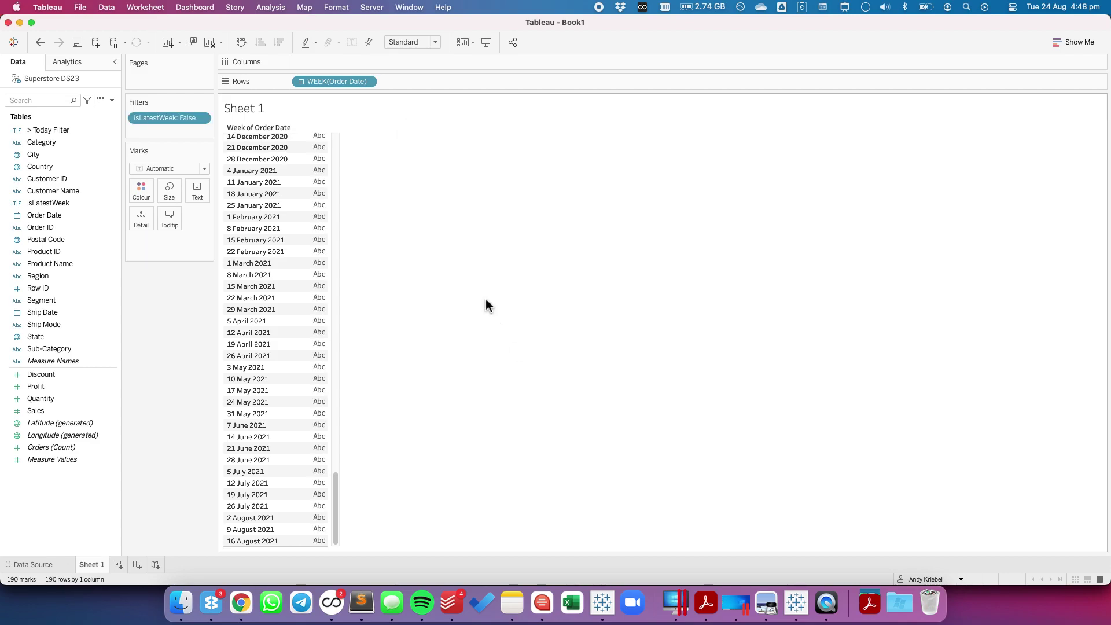
{"action": "left_click", "coordinate": [245, 541]}
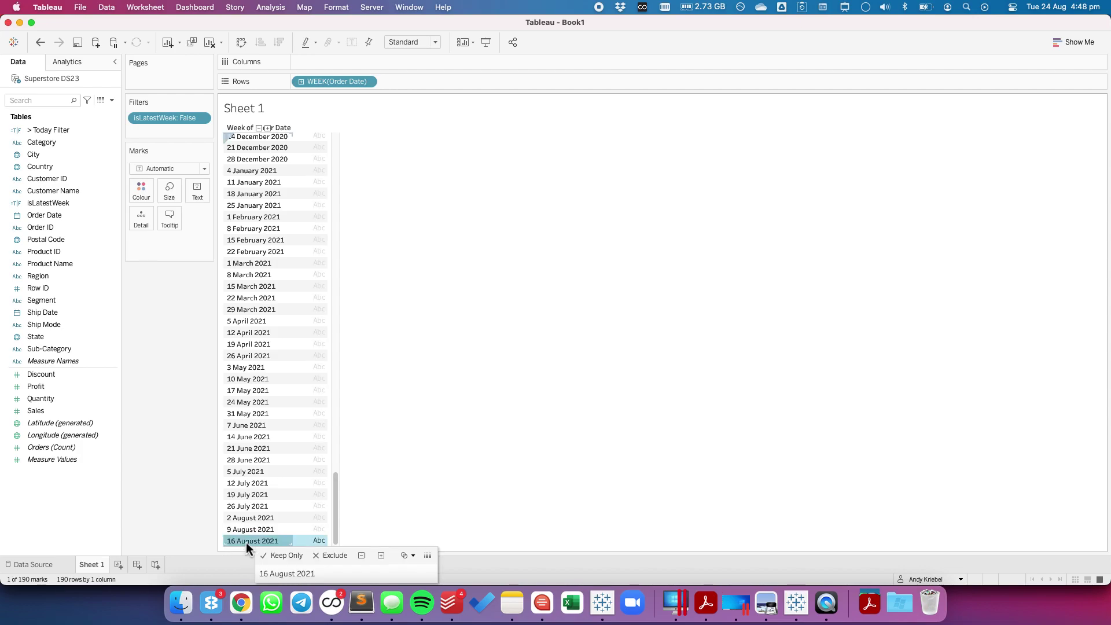
{"action": "left_click", "coordinate": [245, 542]}
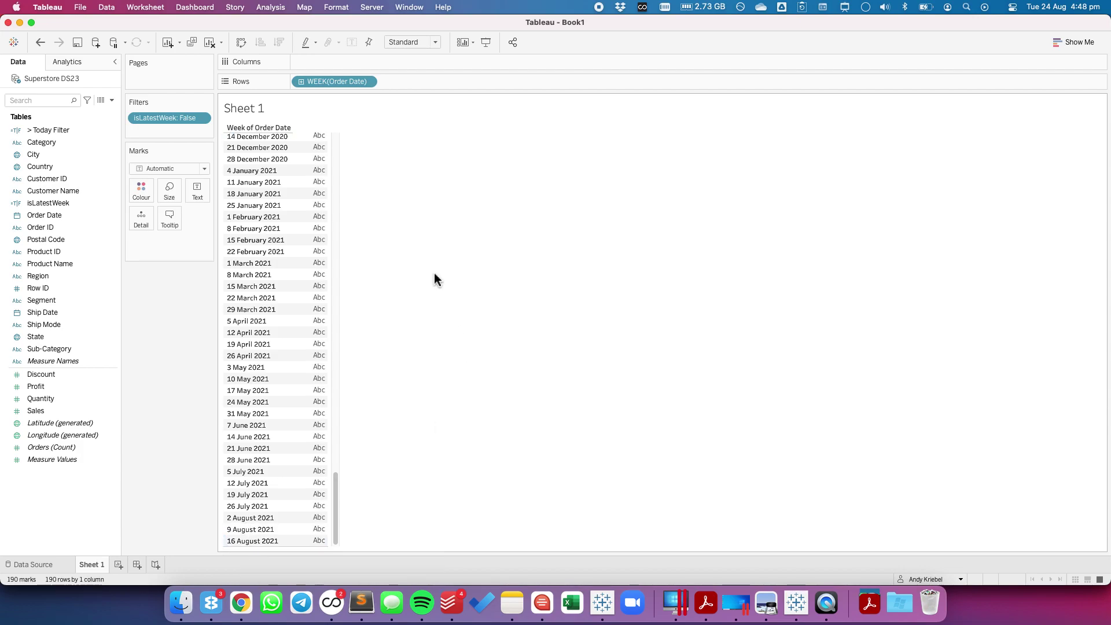
{"action": "left_click_drag", "start_coordinate": [337, 81], "coordinate": [367, 63]}
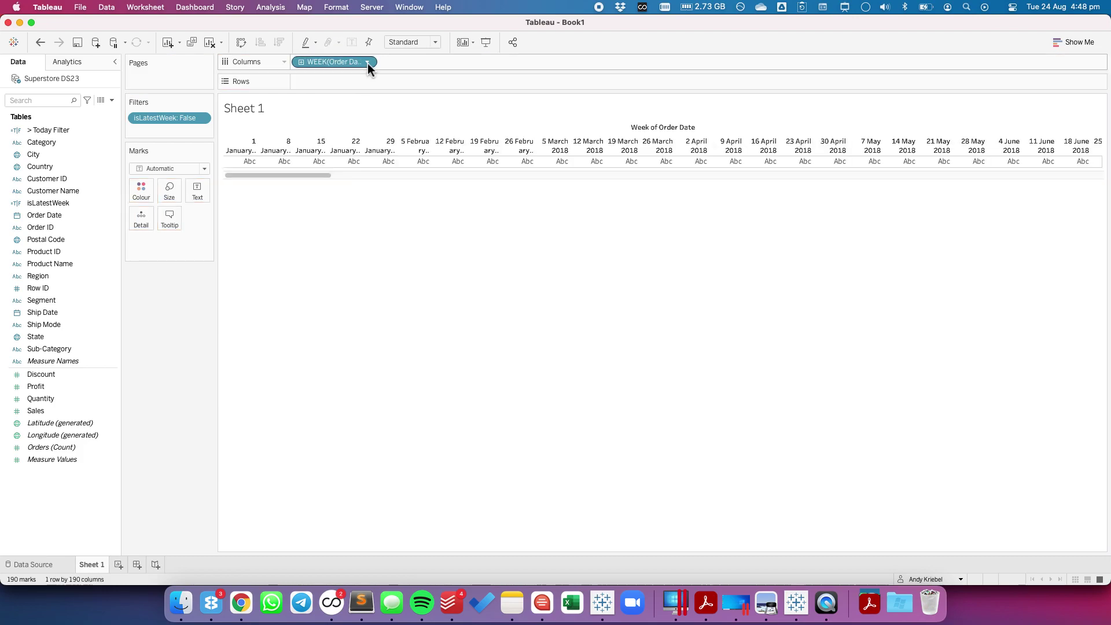
Make WEEK(Order Date) continuous and plot SUM(Sales) as a weekly line, 2018 to August 2021.
{"action": "left_click", "coordinate": [366, 63]}
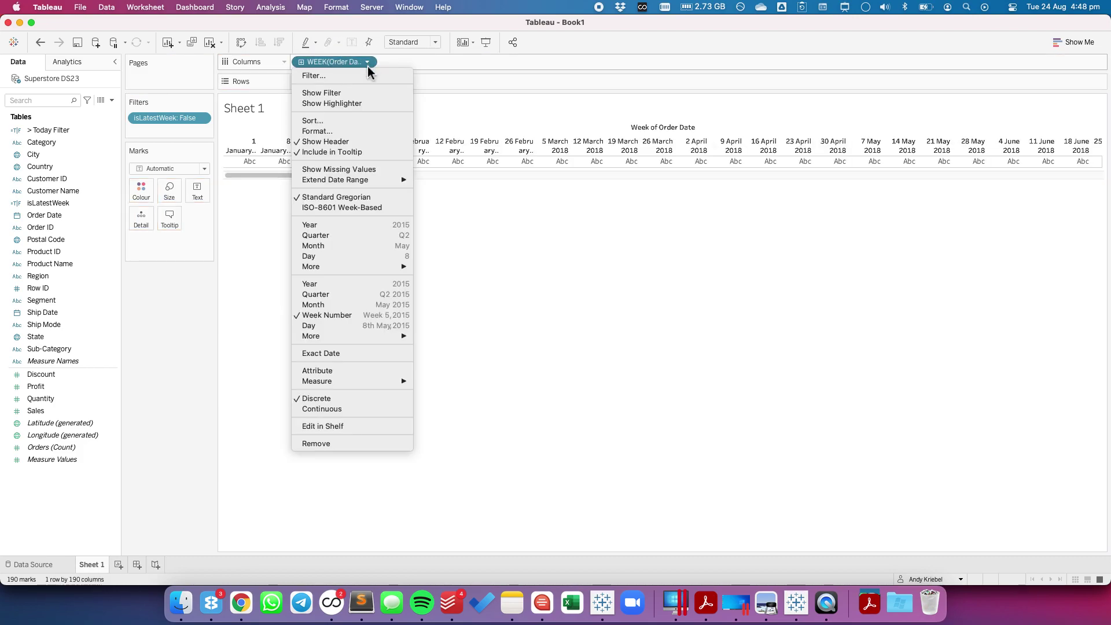
{"action": "left_click", "coordinate": [341, 407]}
{"action": "mouse_move", "coordinate": [67, 411]}
{"action": "left_mouse_down"}
{"action": "mouse_move", "coordinate": [330, 139]}
{"action": "mouse_move", "coordinate": [345, 87]}
{"action": "left_mouse_up"}
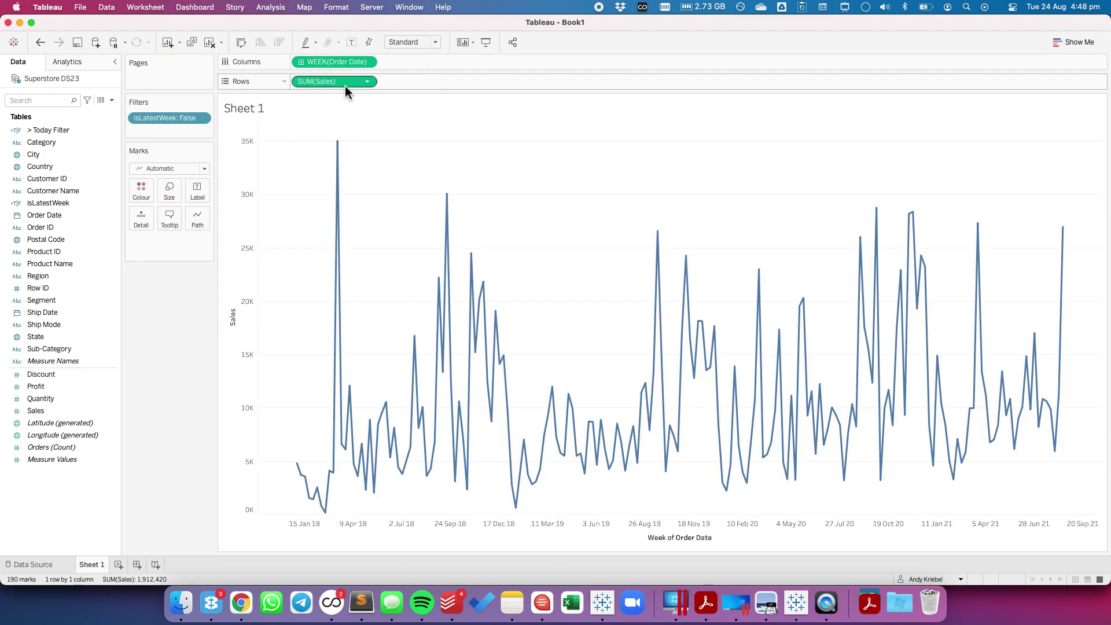
Start calculated field isLatestYear with the expression YEAR([Order Date]).
{"action": "left_click", "coordinate": [112, 100]}
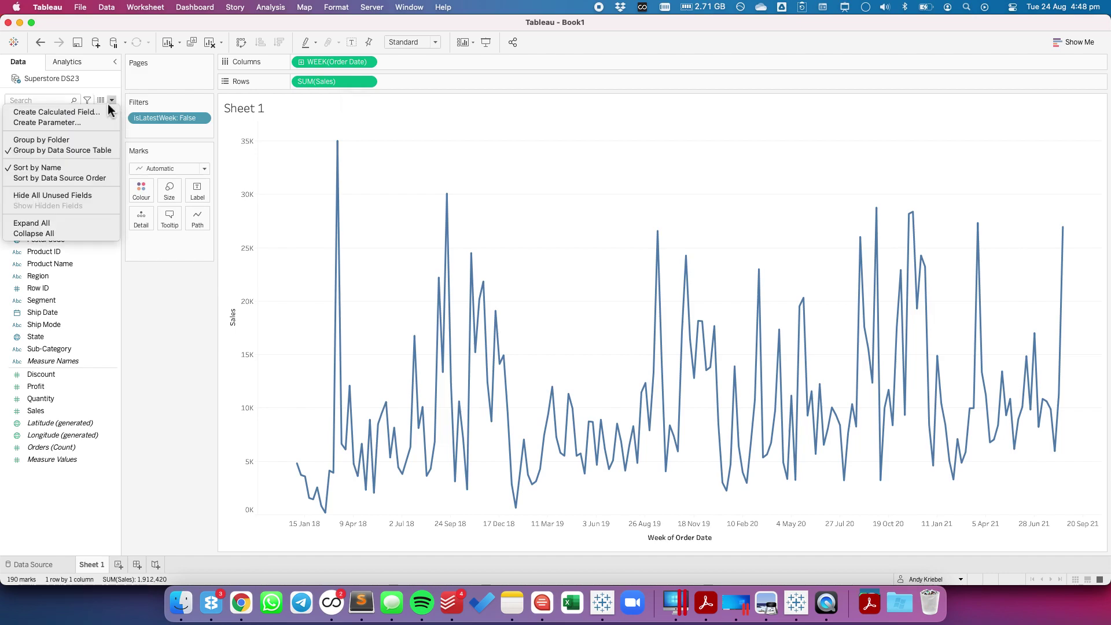
{"action": "left_click", "coordinate": [87, 109]}
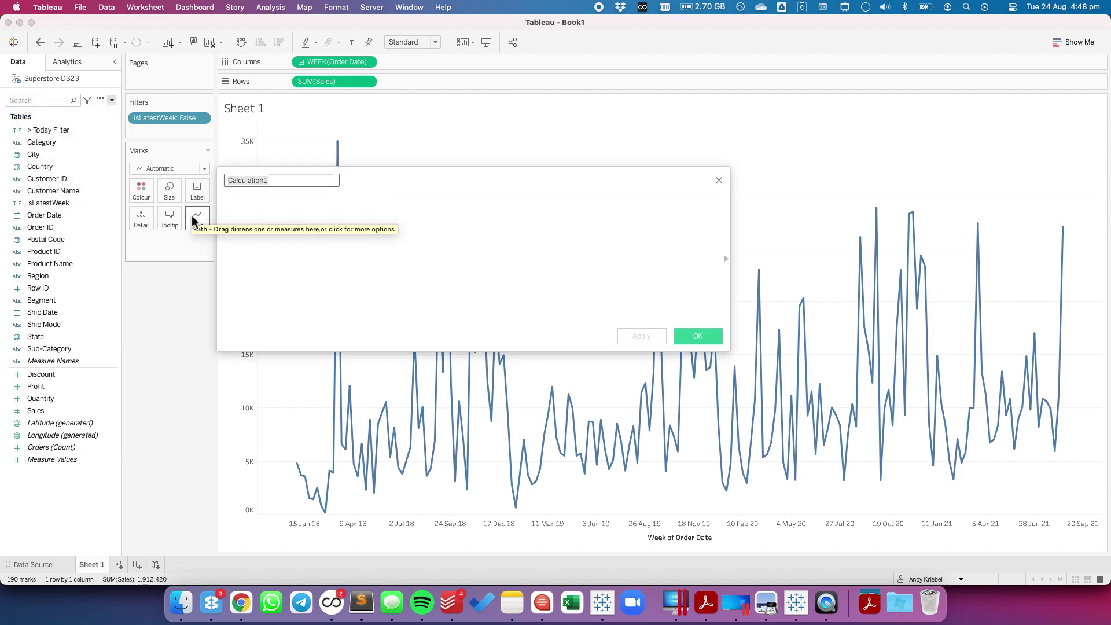
{"action": "type", "text": "isLat"}
{"action": "type", "text": "estY"}
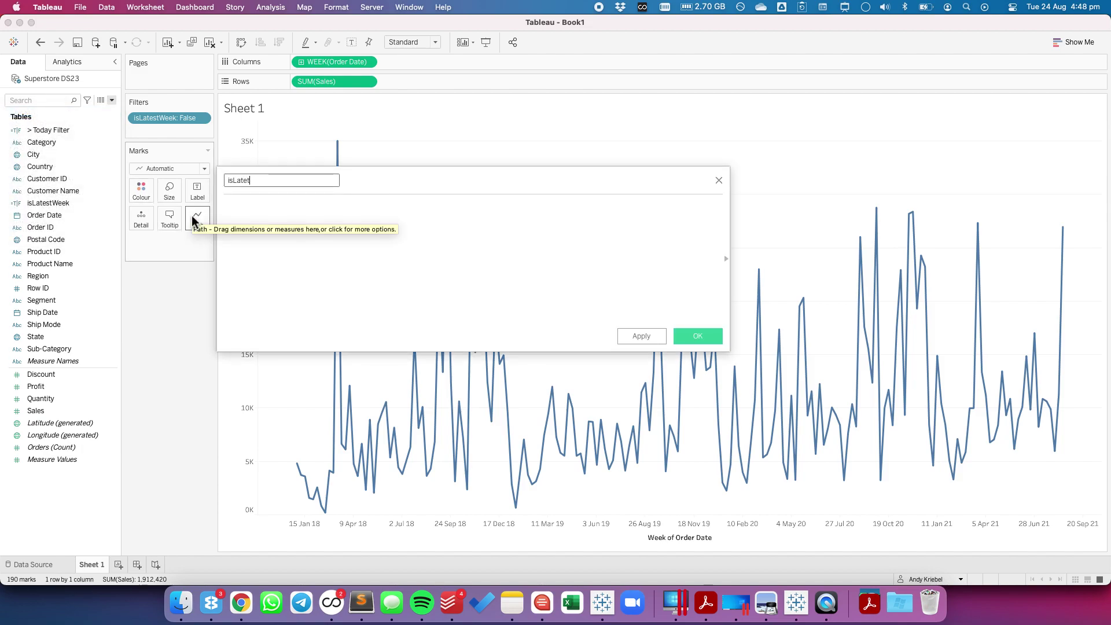
{"action": "type", "text": "ear"}
{"action": "key", "text": "Tab"}
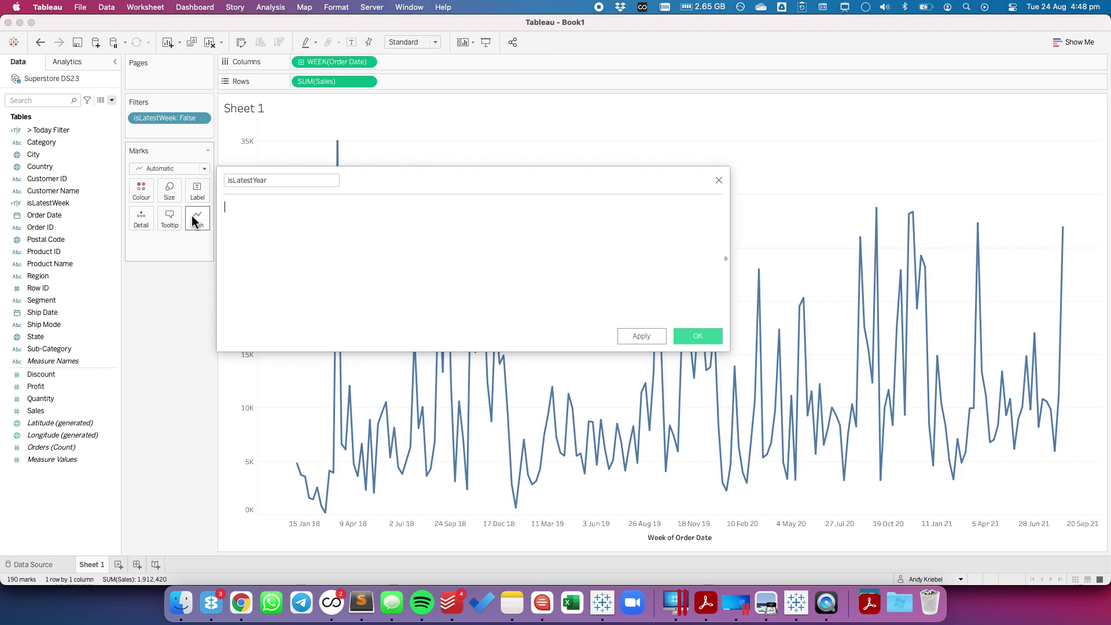
{"action": "type", "text": "Year"}
{"action": "key", "text": "BackSpace"}
{"action": "key", "text": "BackSpace"}
{"action": "type", "text": "a"}
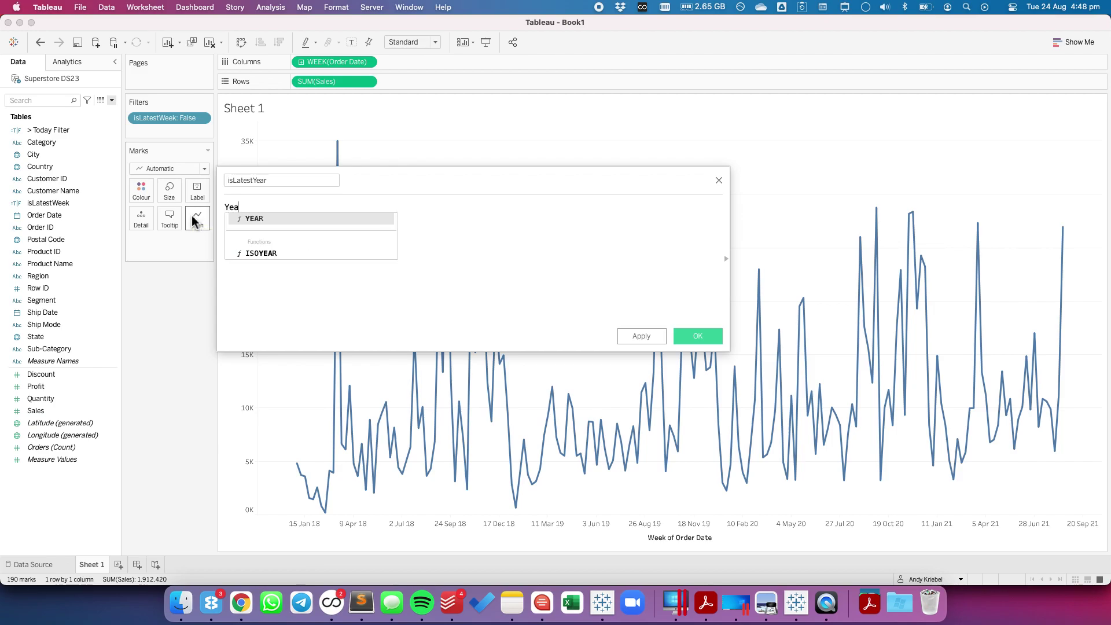
{"action": "key", "text": "Return"}
{"action": "type", "text": "Or"}
{"action": "key", "text": "Down"}
{"action": "key", "text": "Return"}
Complete the formula with = {MAX(YEAR([Order Date]))} and save it.
{"action": "type", "text": ")"}
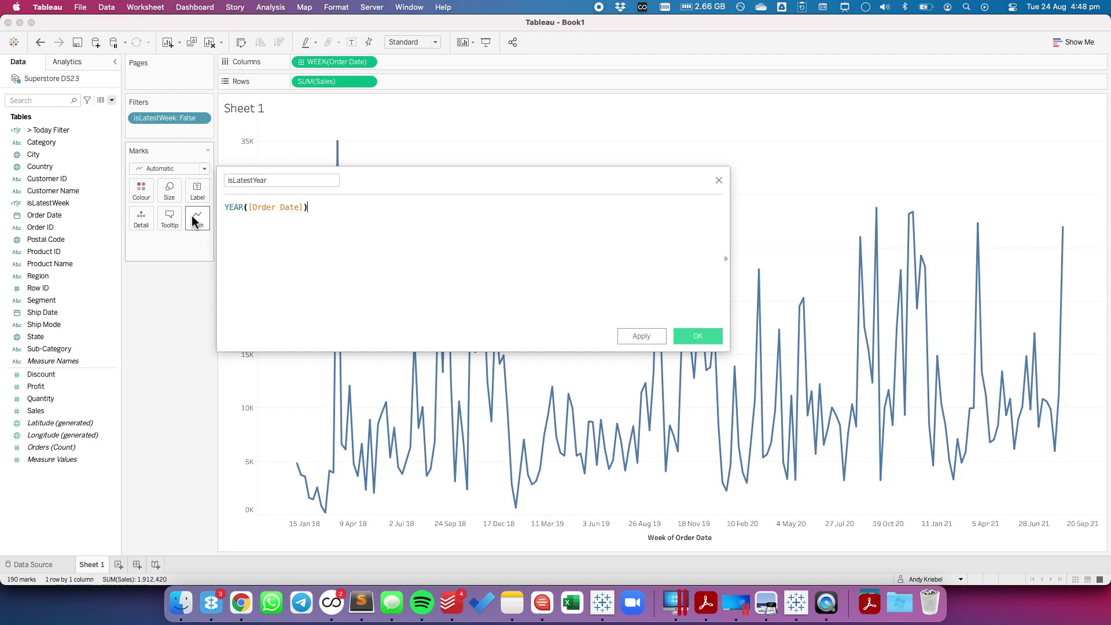
{"action": "type", "text": " = {max"}
{"action": "key", "text": "Return"}
{"action": "type", "text": "year"}
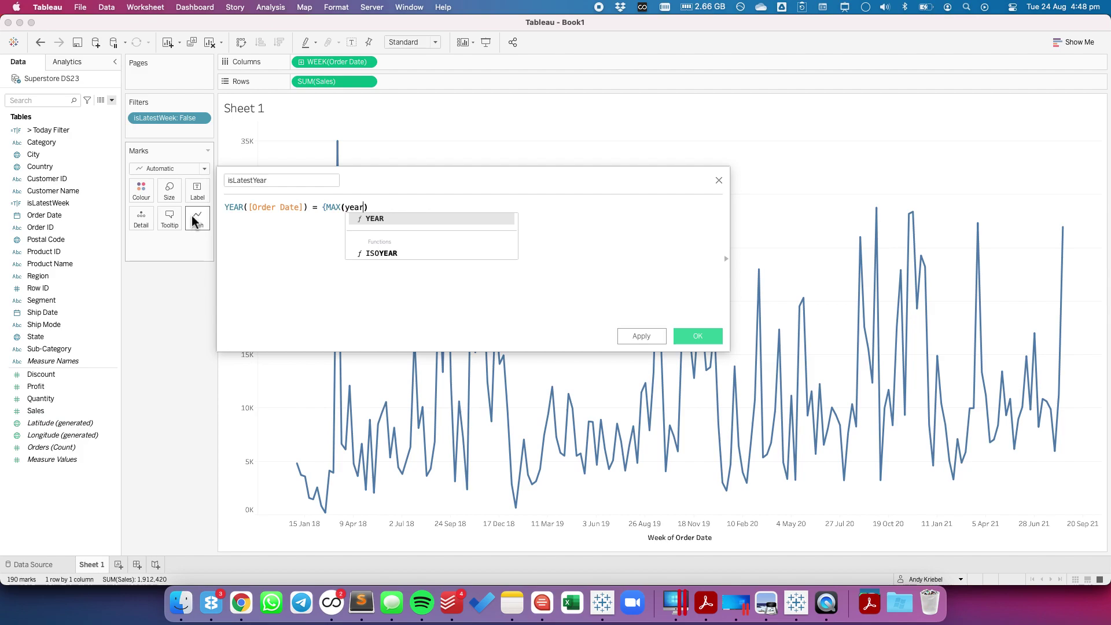
{"action": "key", "text": "Return"}
{"action": "type", "text": "o"}
{"action": "key", "text": "Return"}
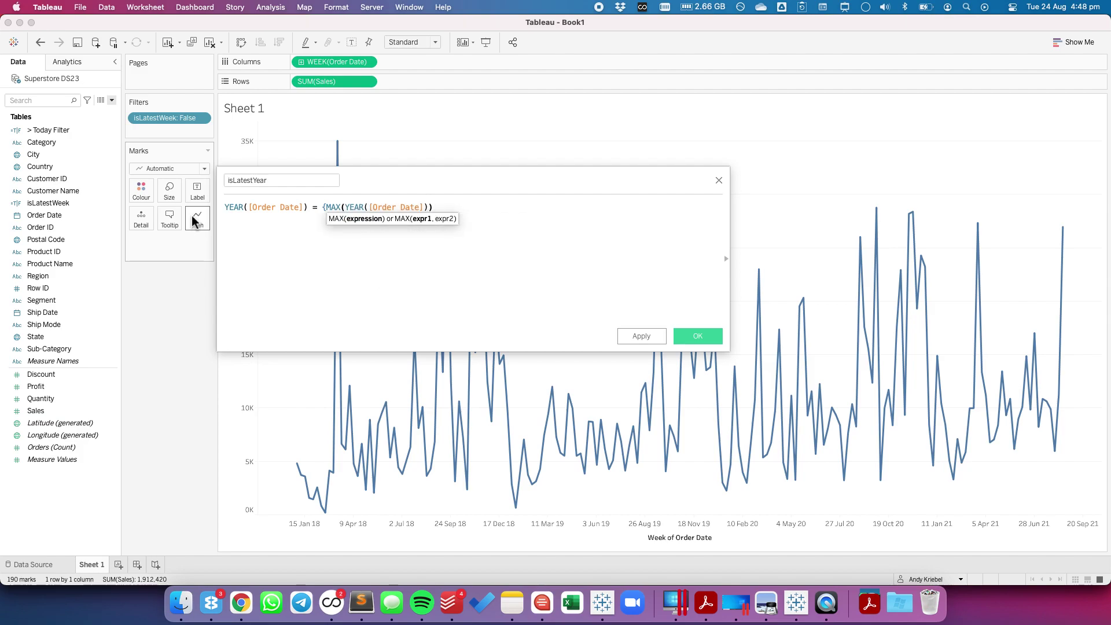
{"action": "type", "text": "}"}
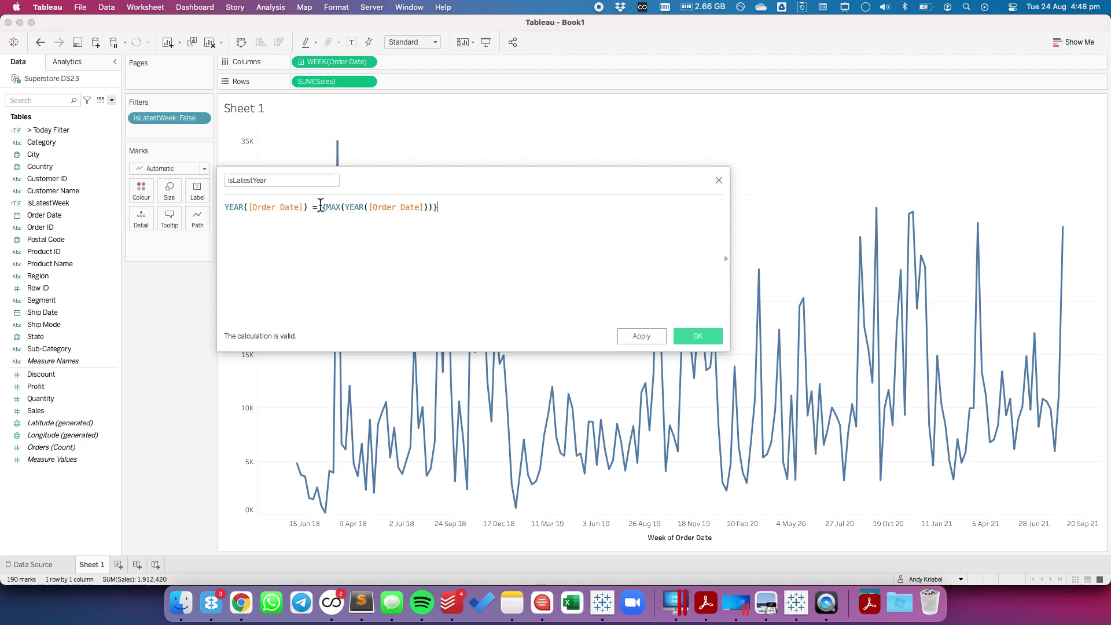
{"action": "left_click_drag", "start_coordinate": [322, 206], "coordinate": [439, 207]}
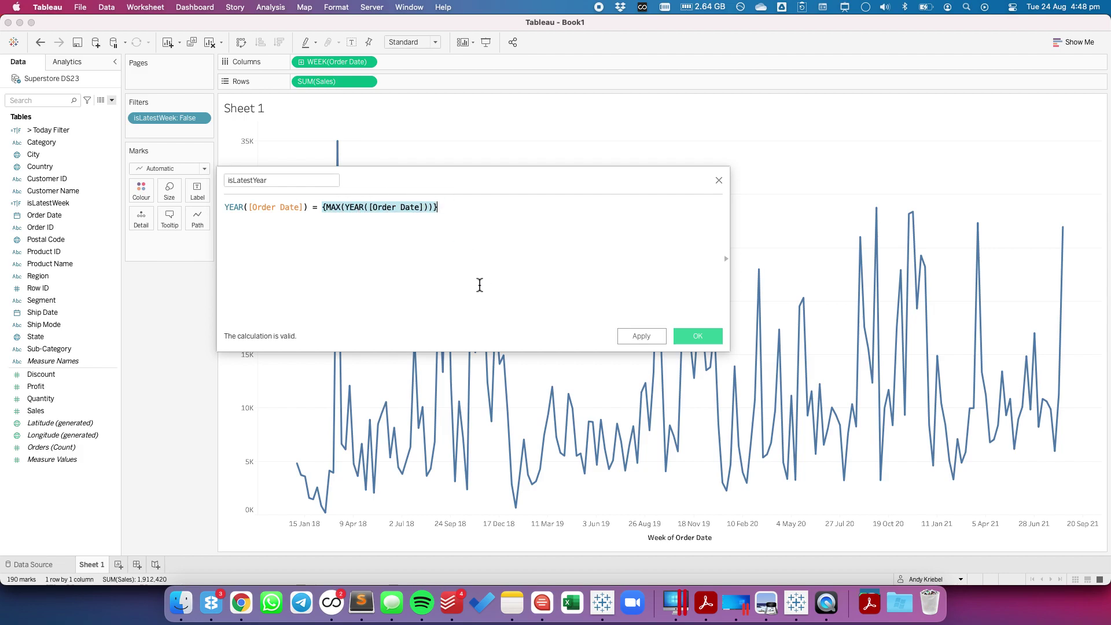
{"action": "left_click", "coordinate": [478, 283]}
{"action": "left_click", "coordinate": [696, 337]}
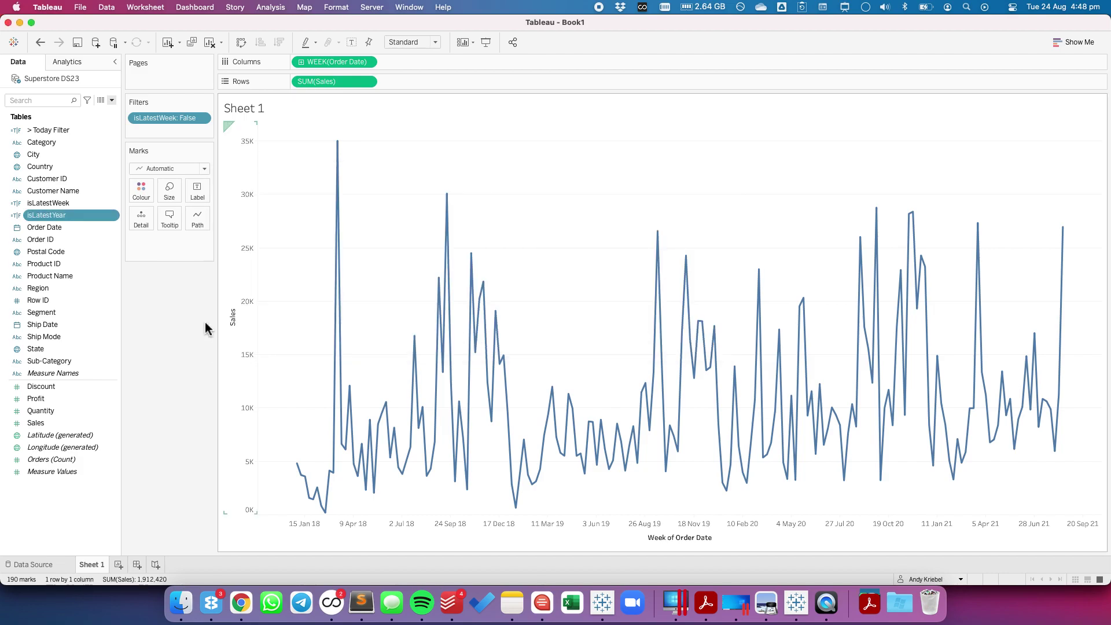
Filter isLatestYear to True, leaving 34 weeks from 28 December 2020.
{"action": "left_click_drag", "start_coordinate": [79, 217], "coordinate": [166, 137]}
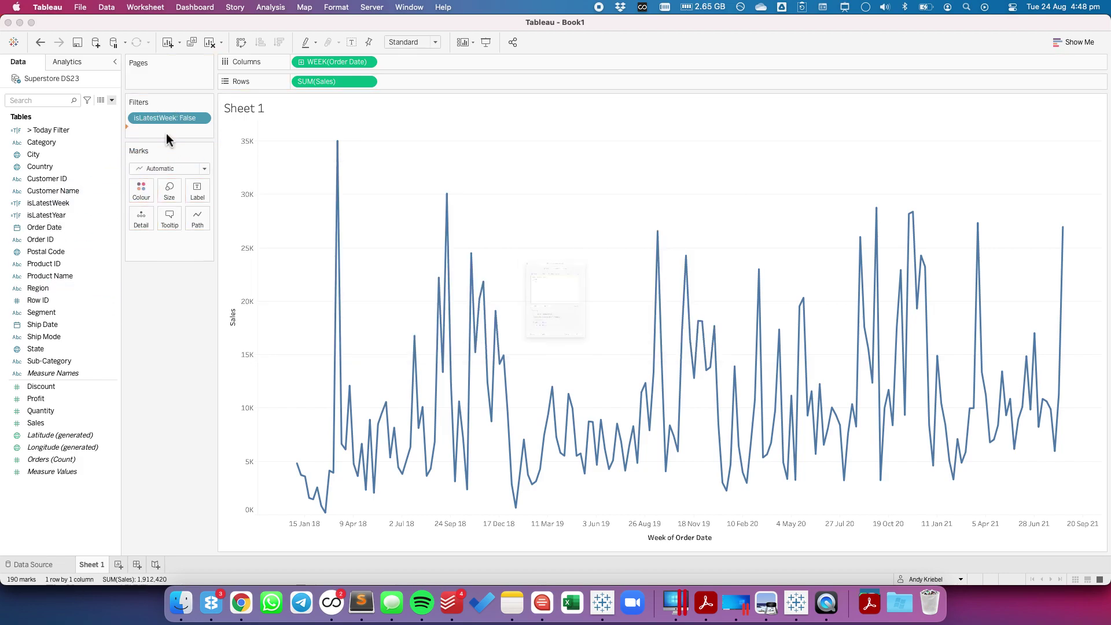
{"action": "left_click", "coordinate": [453, 216]}
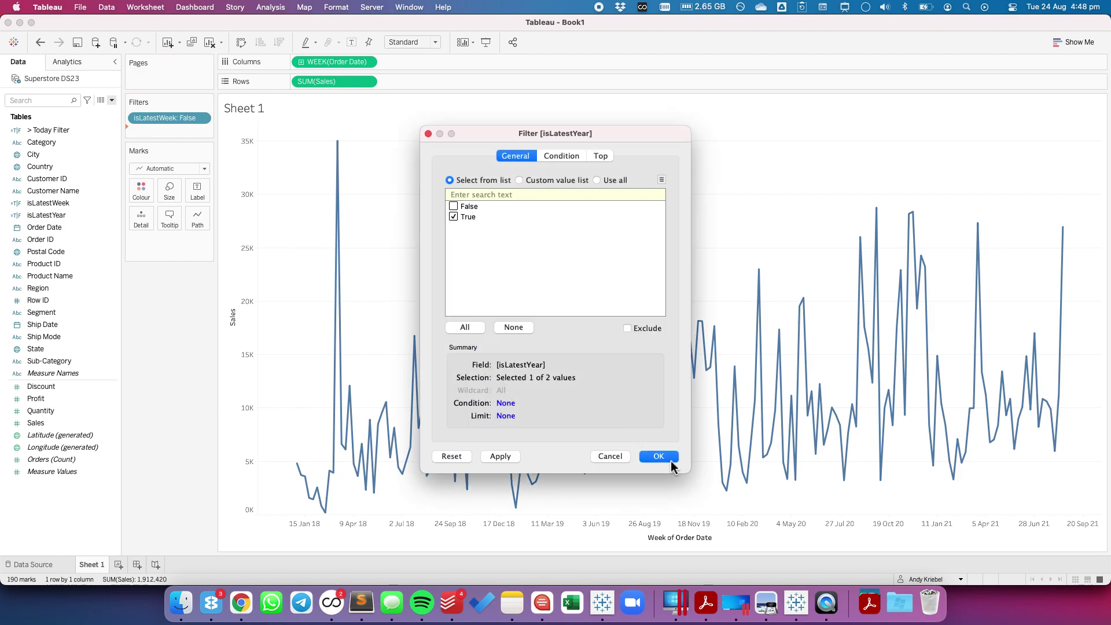
{"action": "left_click", "coordinate": [668, 458]}
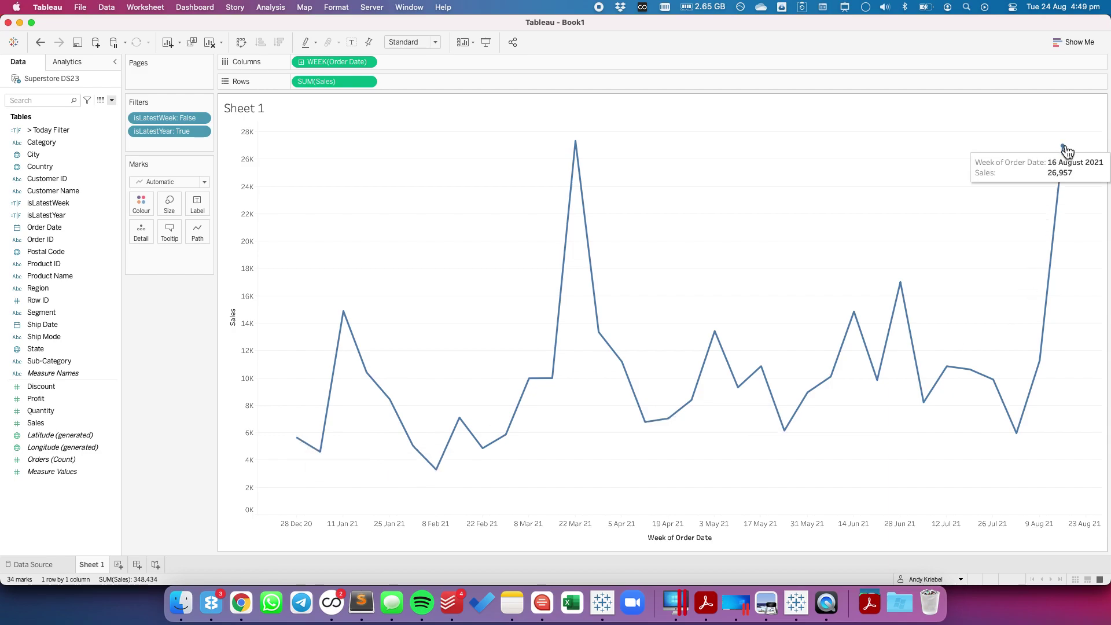
{"action": "left_click", "coordinate": [183, 182]}
Switch the marks to bars and colour them dark teal.
{"action": "left_click", "coordinate": [165, 207]}
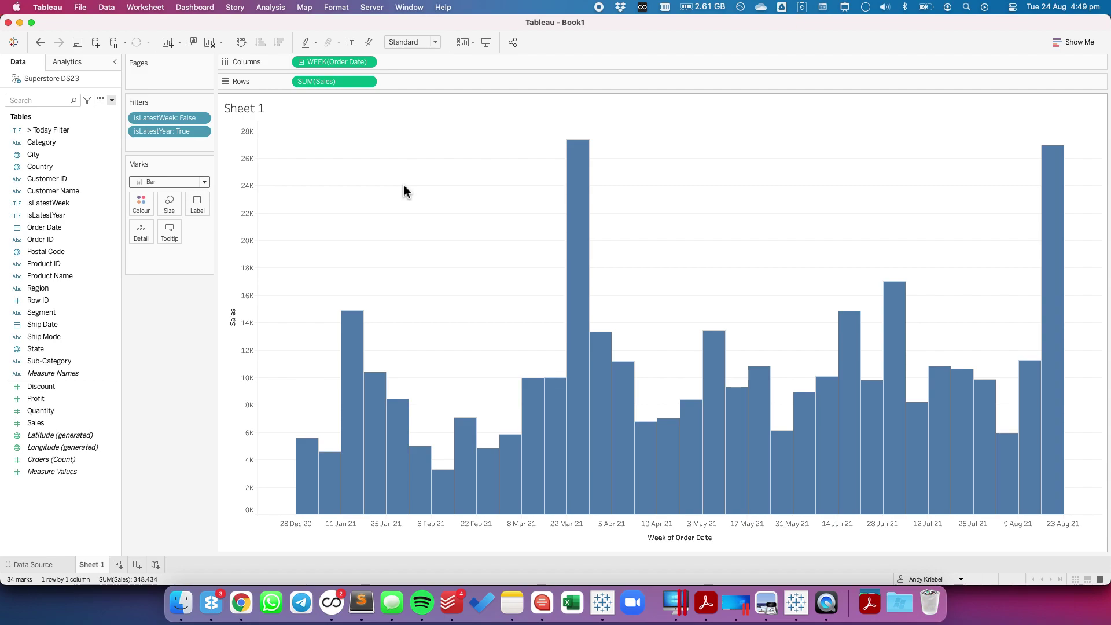
{"action": "left_click", "coordinate": [141, 204]}
{"action": "left_click", "coordinate": [149, 294]}
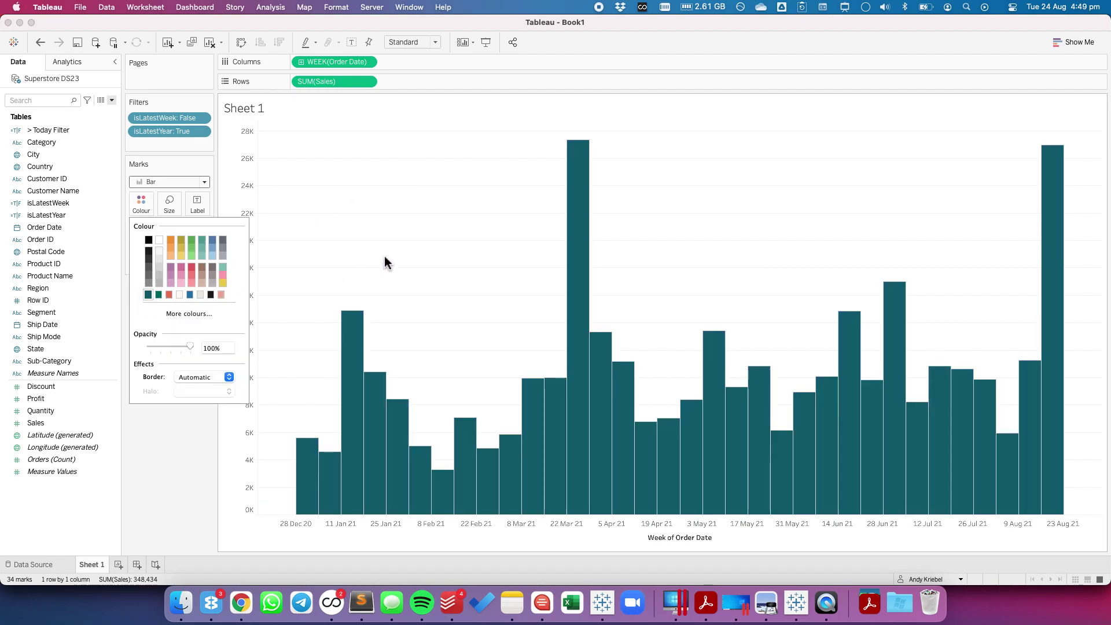
{"action": "left_click", "coordinate": [404, 251]}
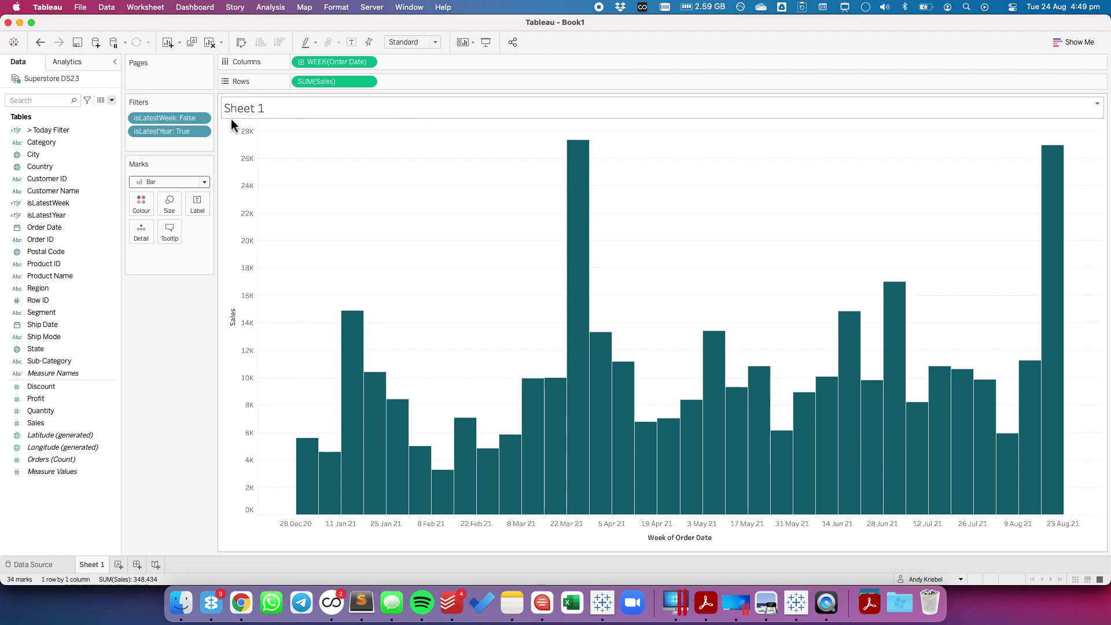
Name a new calculated field YTD Sales and draft IF [isLatestYear] THEN [Sales] END.
{"action": "left_click", "coordinate": [112, 101]}
{"action": "left_click", "coordinate": [98, 113]}
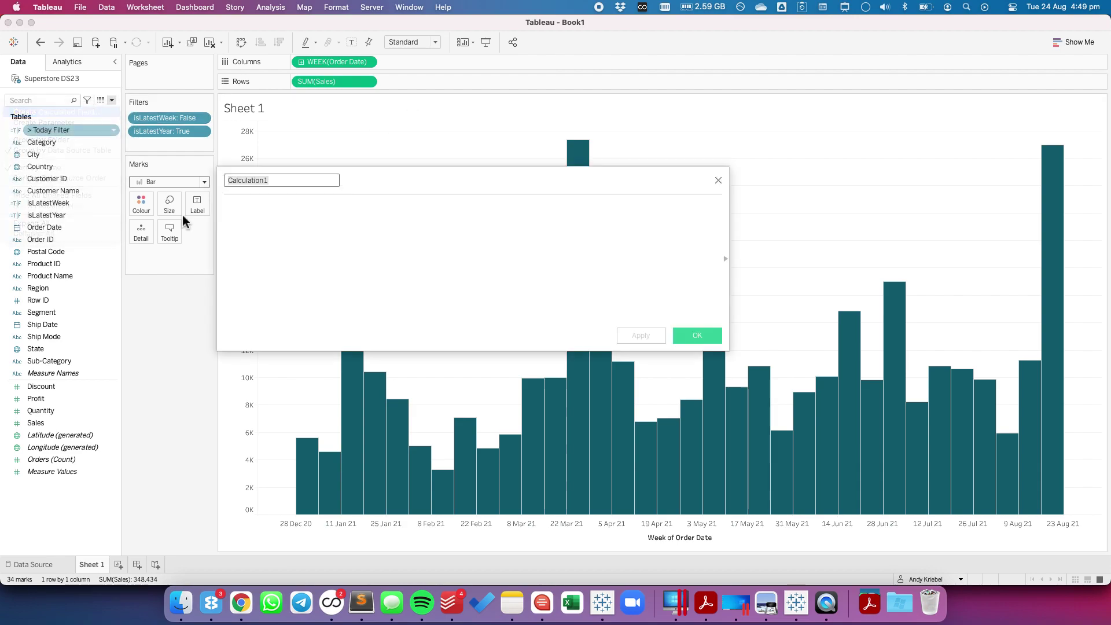
{"action": "type", "text": "YTD Sales"}
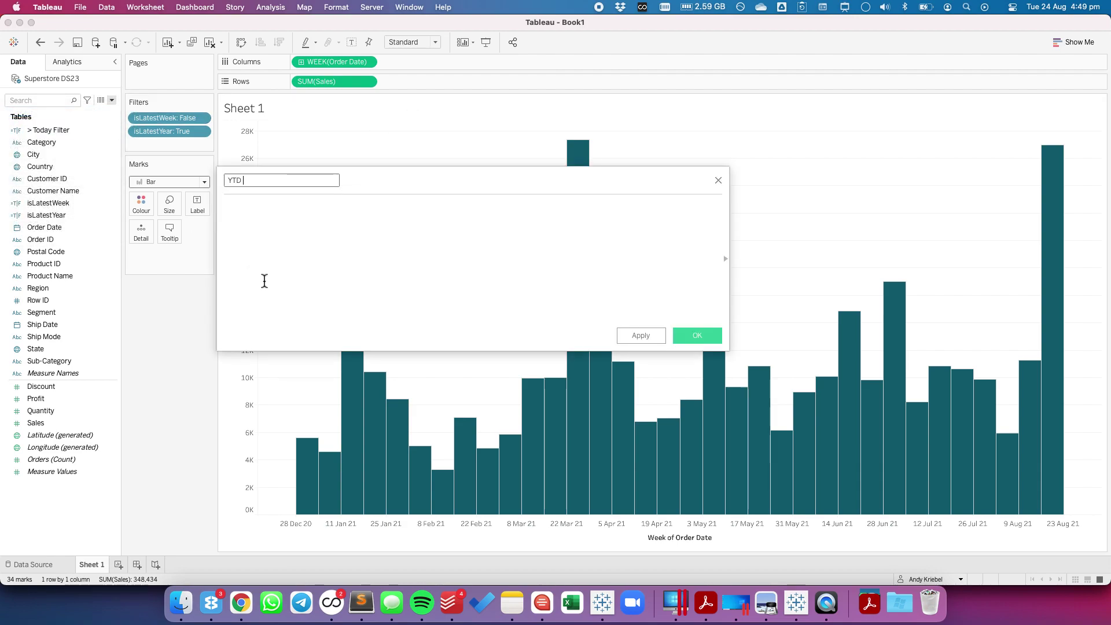
{"action": "left_click", "coordinate": [265, 280]}
{"action": "type", "text": "If is"}
{"action": "key", "text": "Down"}
{"action": "key", "text": "Down"}
{"action": "key", "text": "Down"}
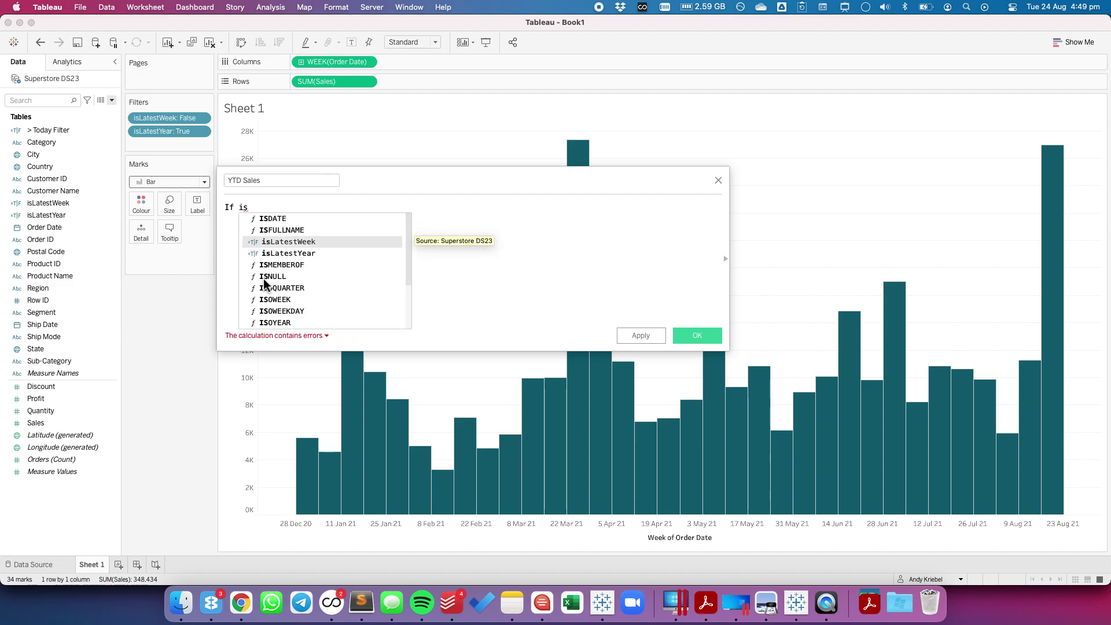
{"action": "key", "text": "Return"}
{"action": "type", "text": "THEN s"}
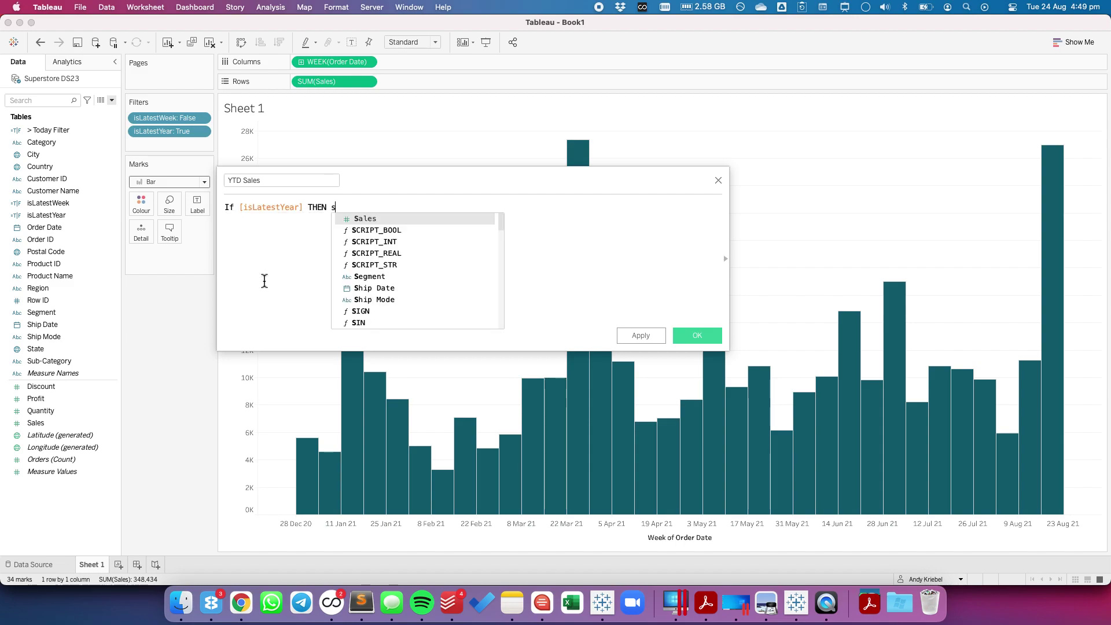
{"action": "key", "text": "Return"}
{"action": "type", "text": "en"}
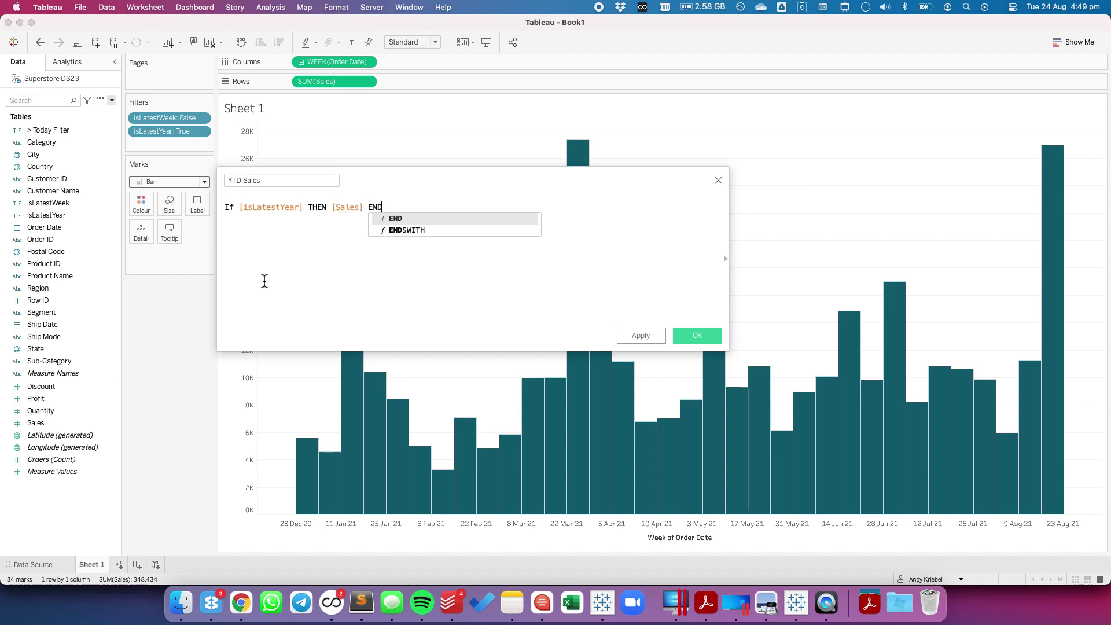
{"action": "key", "text": "Return"}
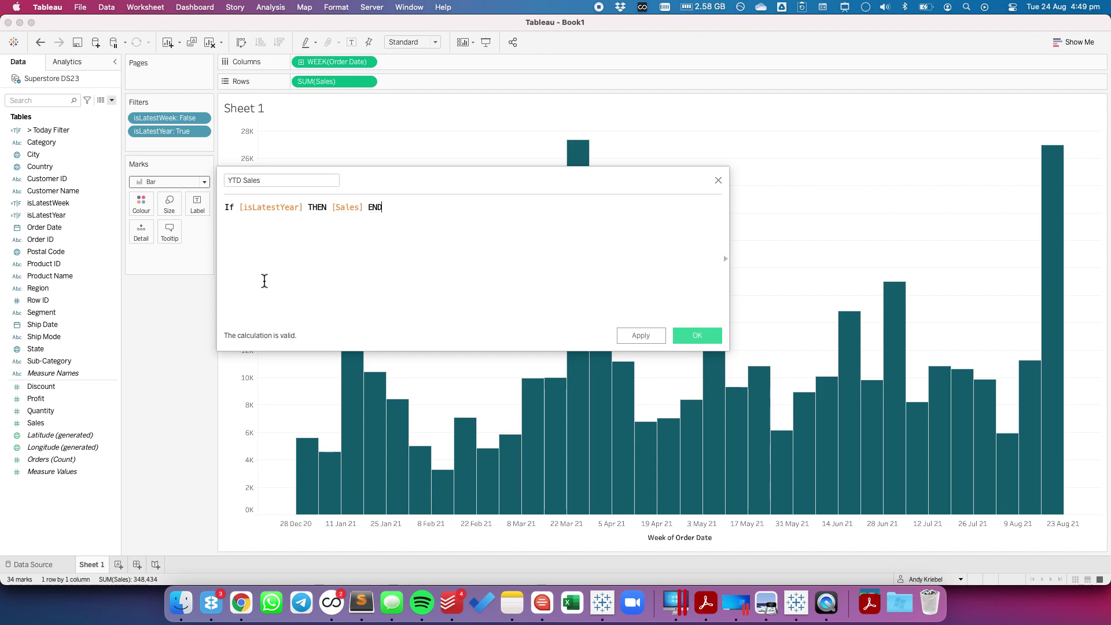
Write the alternative formula INT([isLatestYear])*[Sales] on a second line.
{"action": "key", "text": "Return"}
{"action": "type", "text": "int"}
{"action": "key", "text": "Return"}
{"action": "type", "text": "is"}
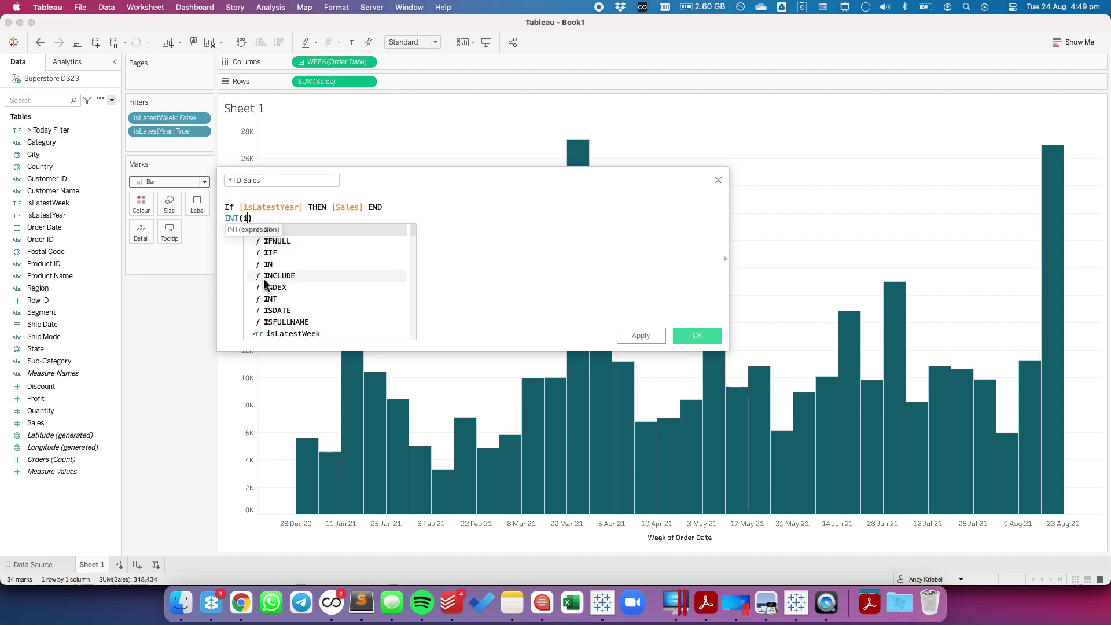
{"action": "key", "text": "Down"}
{"action": "key", "text": "Down"}
{"action": "key", "text": "Down"}
{"action": "key", "text": "Return"}
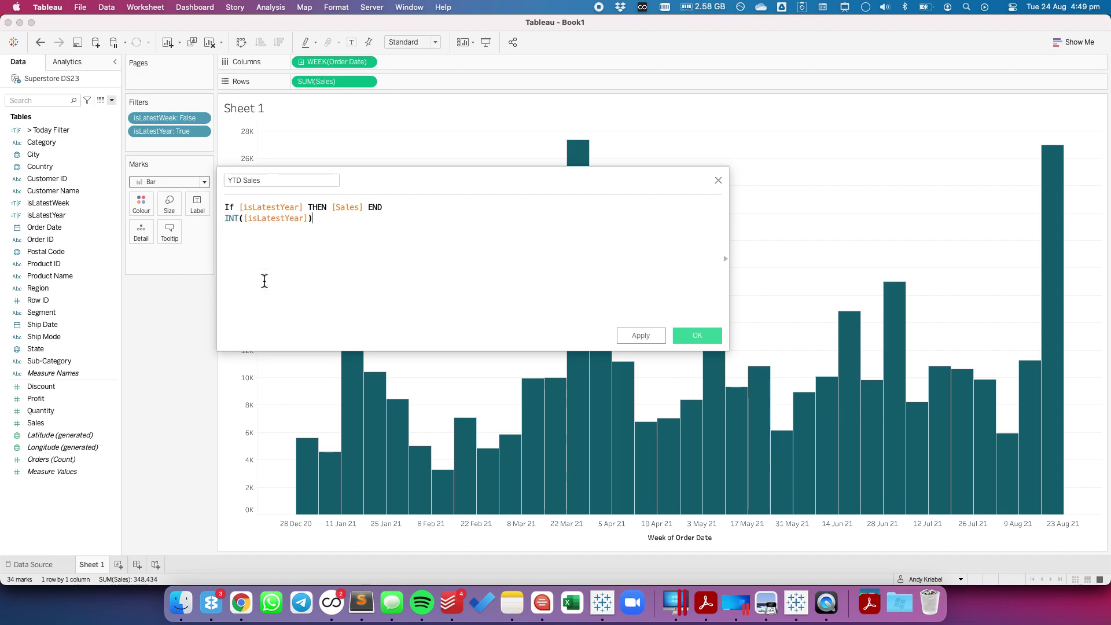
{"action": "type", "text": "*sal"}
{"action": "key", "text": "Return"}
Delete the IF version, keeping INT([isLatestYear])*[Sales], and save YTD Sales.
{"action": "key", "text": "Up"}
{"action": "key", "text": "End"}
{"action": "key", "text": "shift+Home"}
{"action": "key", "text": "BackSpace"}
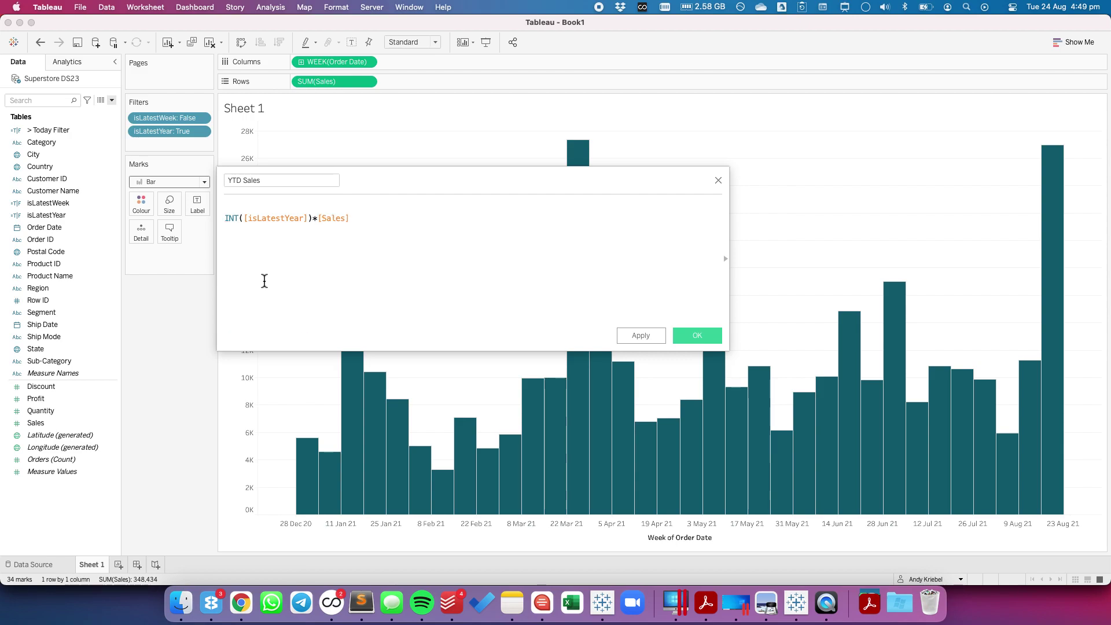
{"action": "key", "text": "Delete"}
{"action": "double_click", "coordinate": [275, 207]}
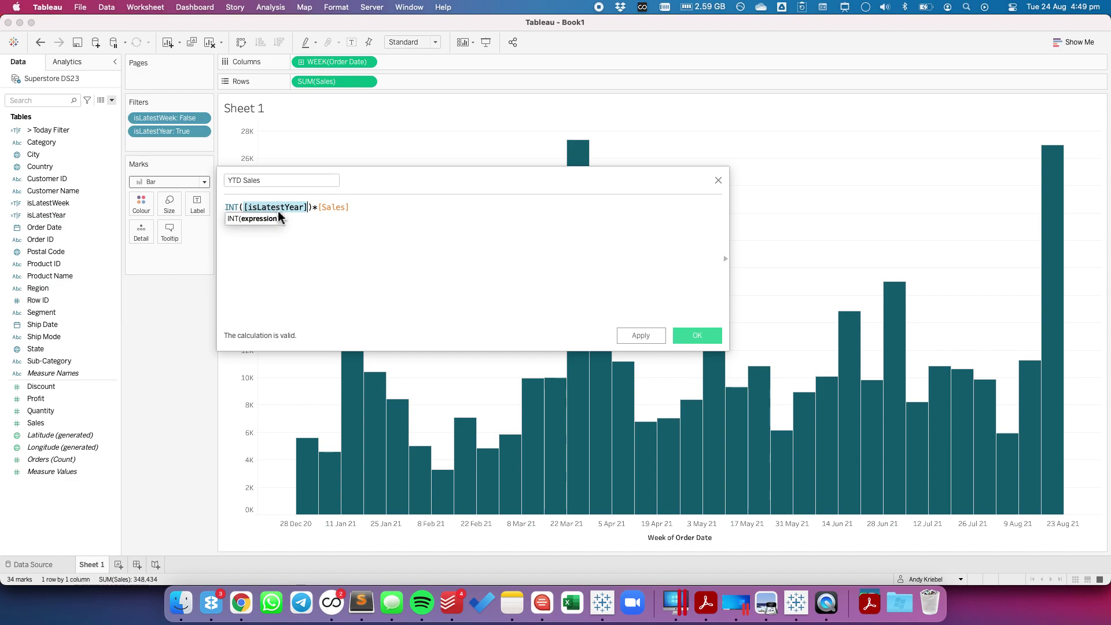
{"action": "left_click", "coordinate": [271, 207]}
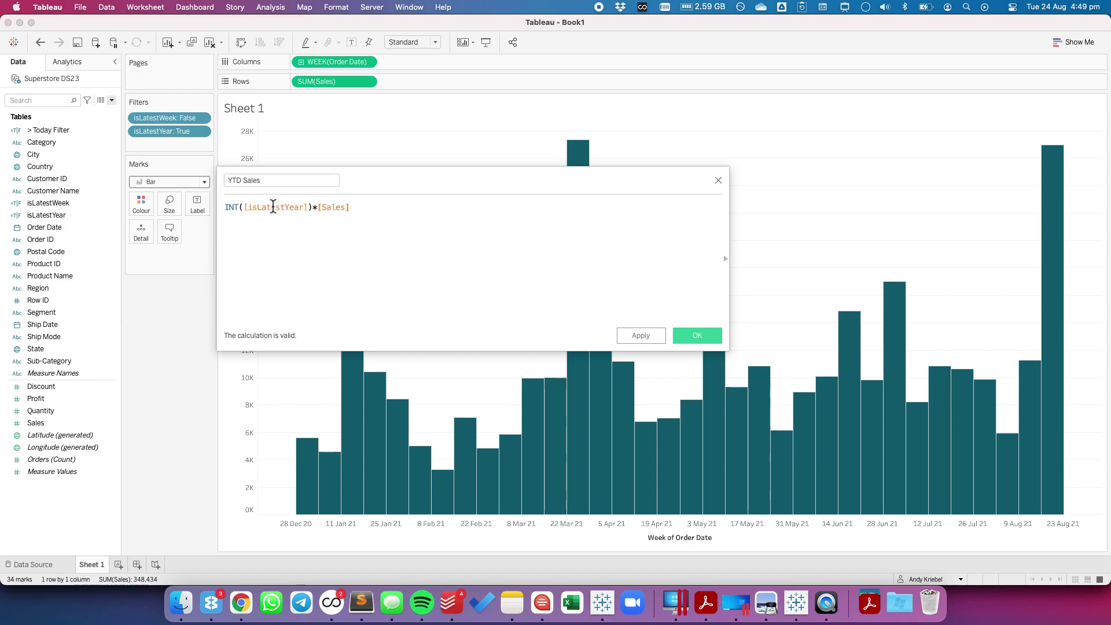
{"action": "double_click", "coordinate": [231, 207]}
{"action": "left_click", "coordinate": [324, 232]}
{"action": "left_click", "coordinate": [697, 335]}
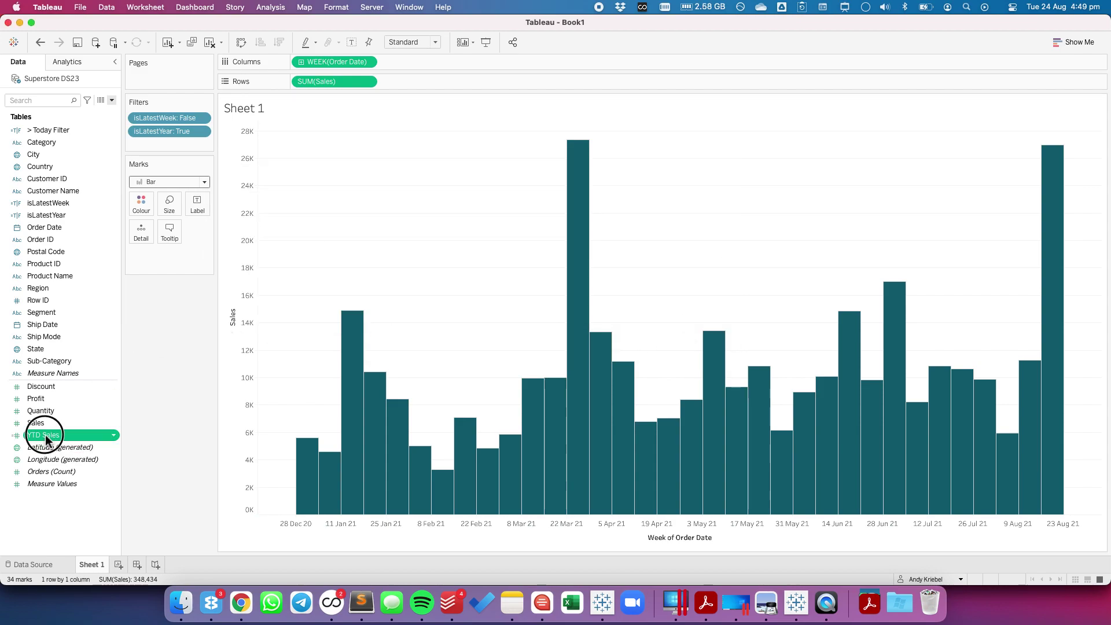
Label the bars with SUM(YTD Sales) and wrap its formula in {SUM()}.
{"action": "left_click_drag", "start_coordinate": [46, 438], "coordinate": [199, 209]}
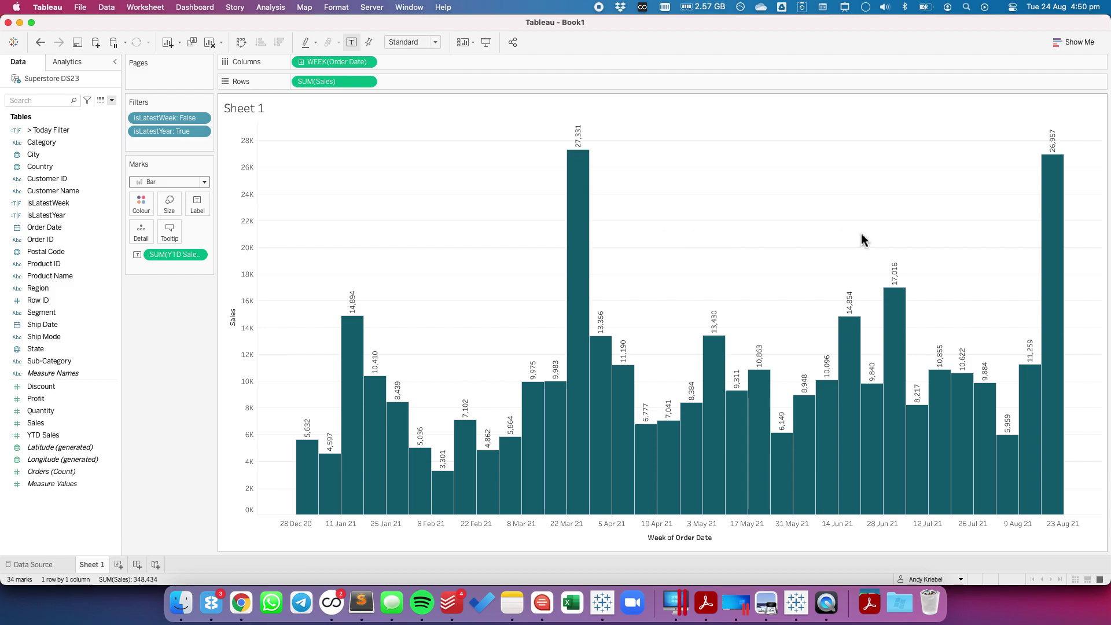
{"action": "right_click", "coordinate": [57, 440]}
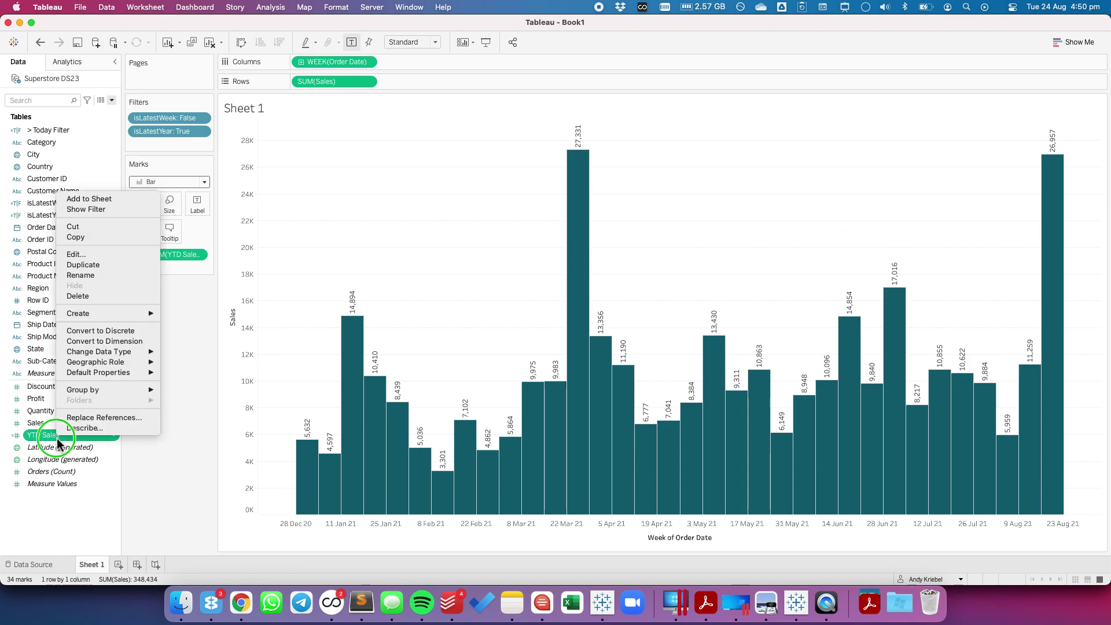
{"action": "left_click", "coordinate": [93, 255]}
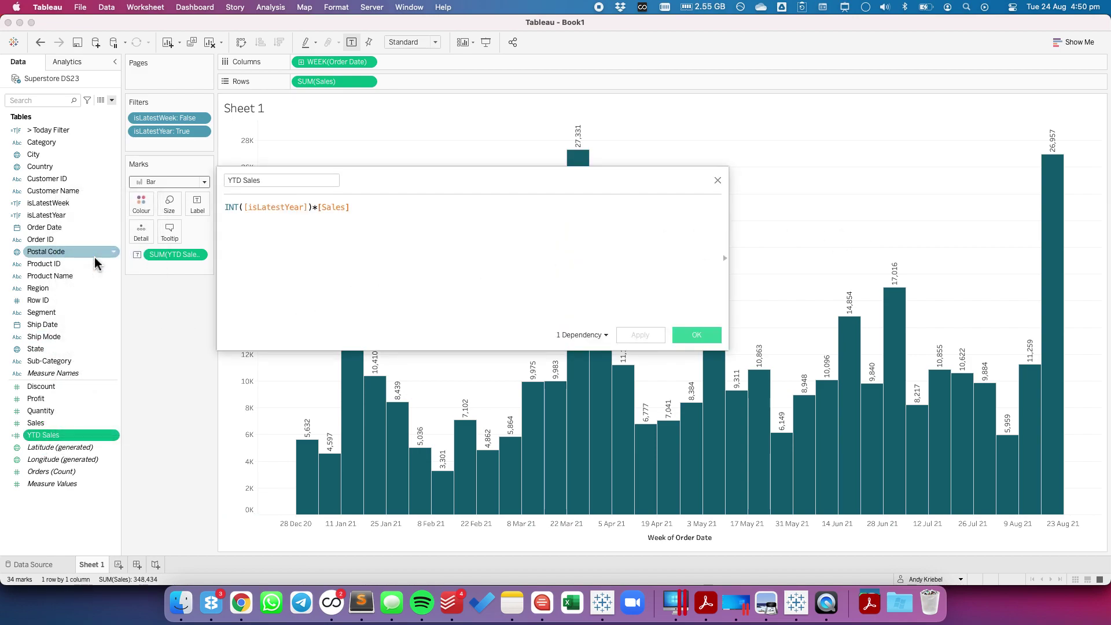
{"action": "type", "text": "{SUM("}
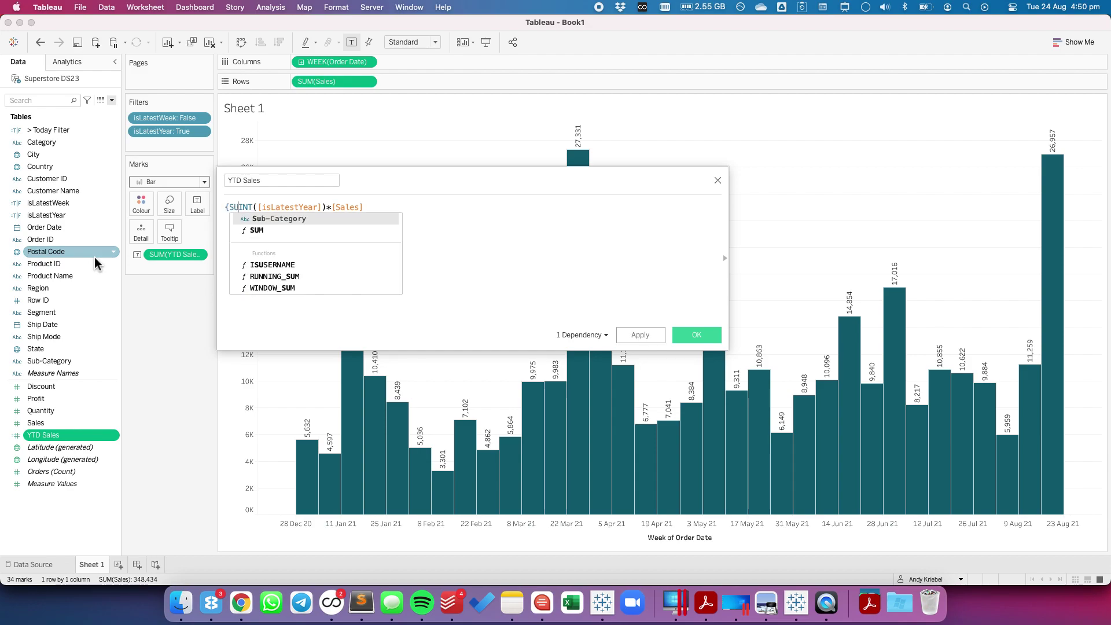
{"action": "type", "text": ")}"}
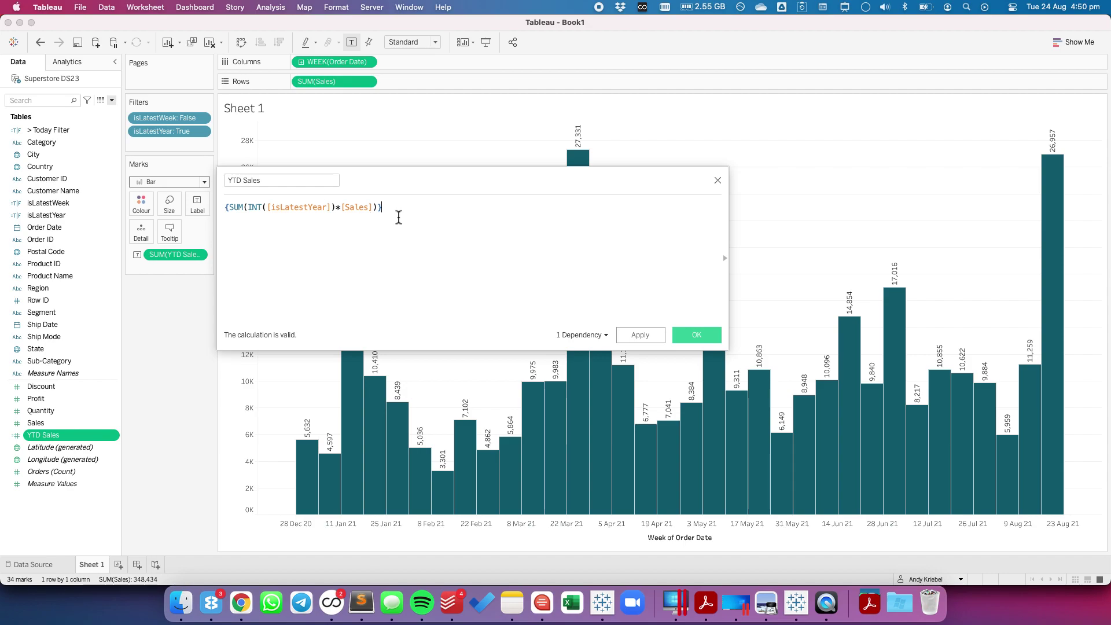
Save the fixed 353,024 YTD total and remove it from the bar labels.
{"action": "left_click_drag", "start_coordinate": [383, 207], "coordinate": [224, 207]}
{"action": "left_click", "coordinate": [320, 252]}
{"action": "left_click", "coordinate": [696, 336]}
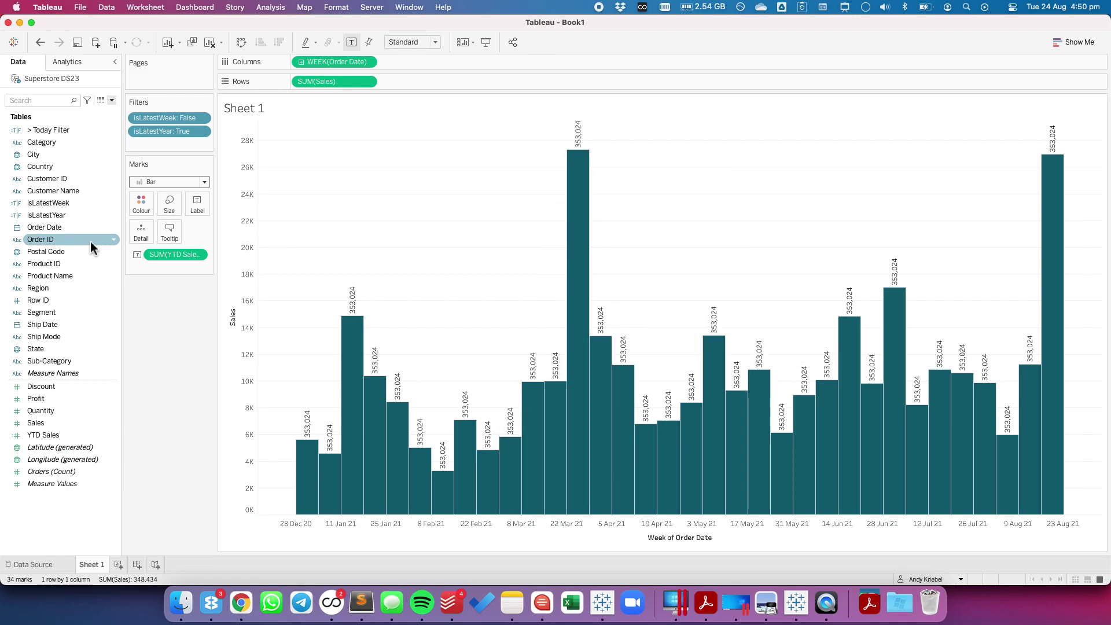
{"action": "left_click_drag", "start_coordinate": [91, 248], "coordinate": [137, 234]}
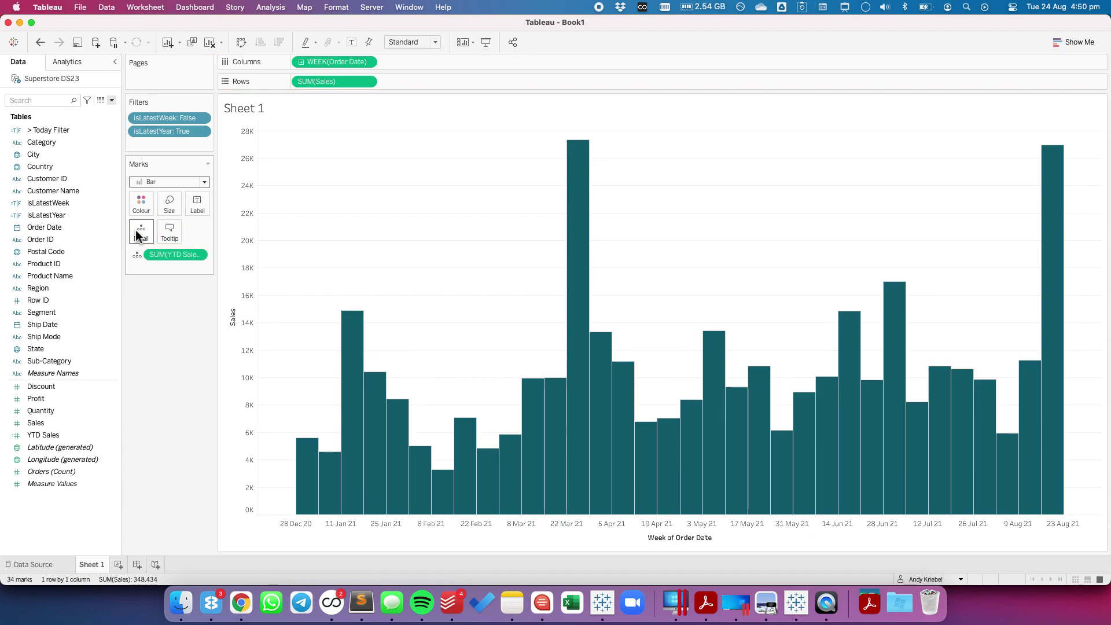
Set a centred sheet title 'YTD Sales as of' followed by the inserted SUM(YTD Sales) total.
{"action": "double_click", "coordinate": [252, 110]}
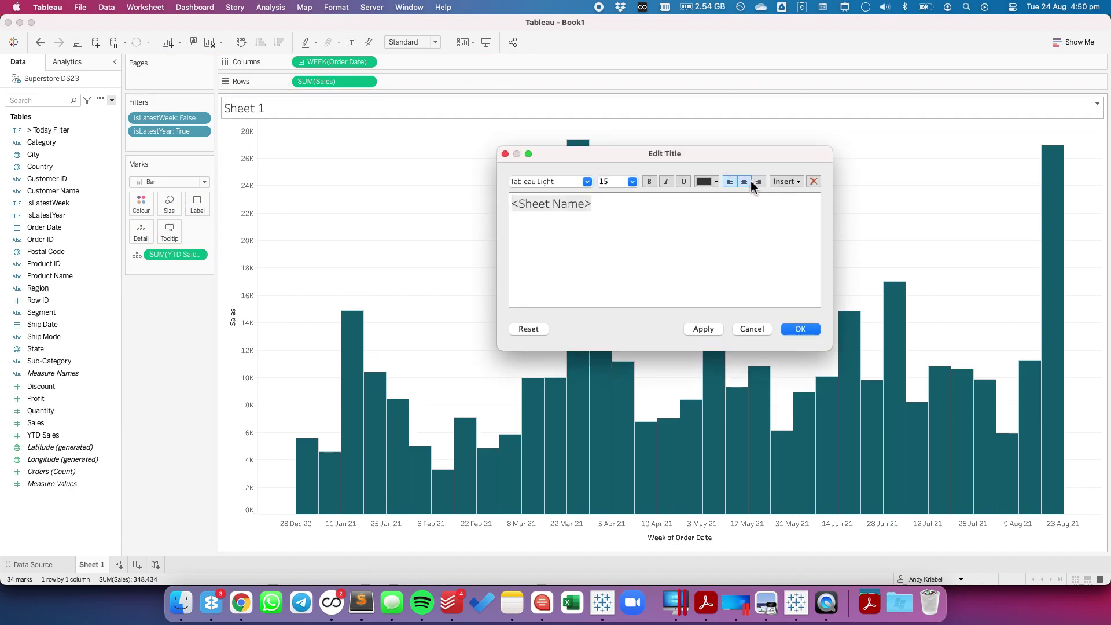
{"action": "left_click", "coordinate": [746, 181]}
{"action": "left_click_drag", "start_coordinate": [714, 207], "coordinate": [601, 208]}
{"action": "type", "text": "Y"}
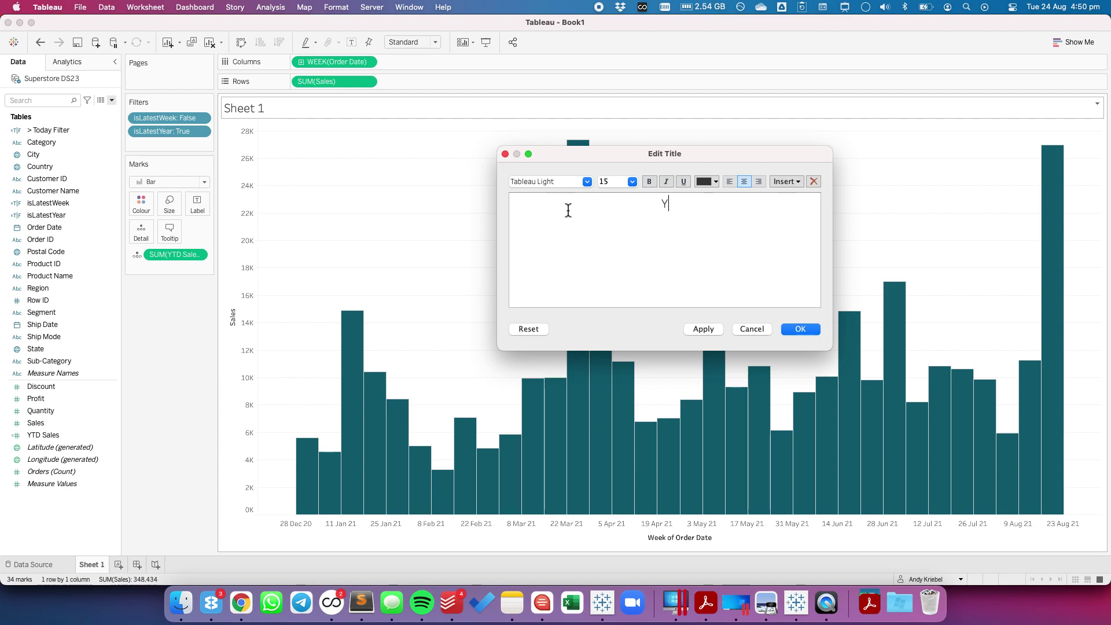
{"action": "type", "text": "TD Sales as of"}
{"action": "left_click", "coordinate": [789, 181]}
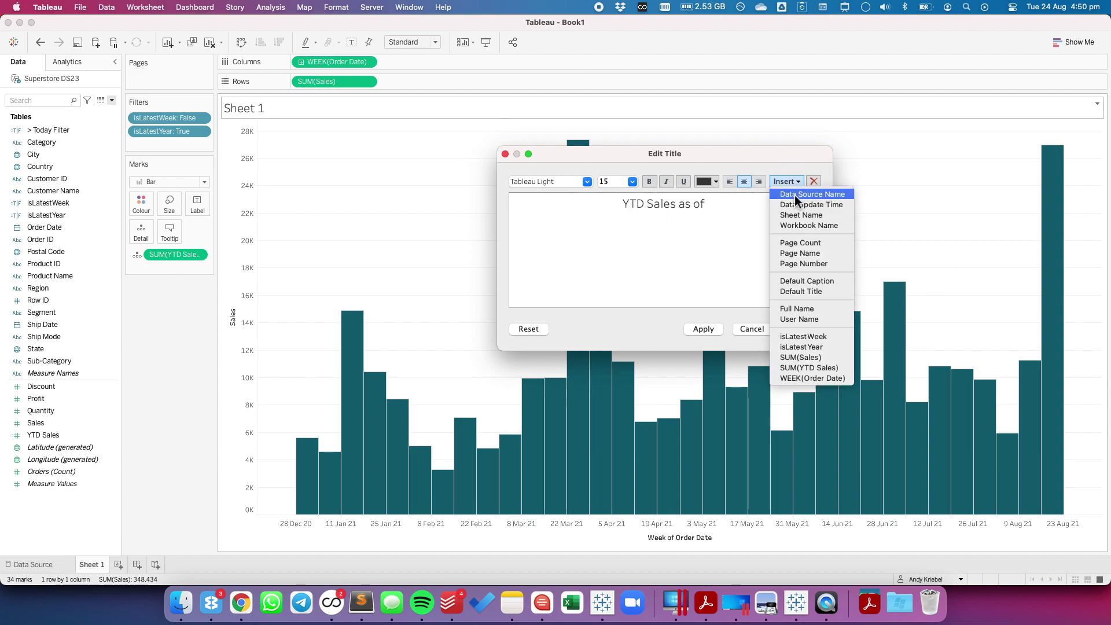
{"action": "left_click", "coordinate": [800, 367]}
{"action": "left_click", "coordinate": [716, 333]}
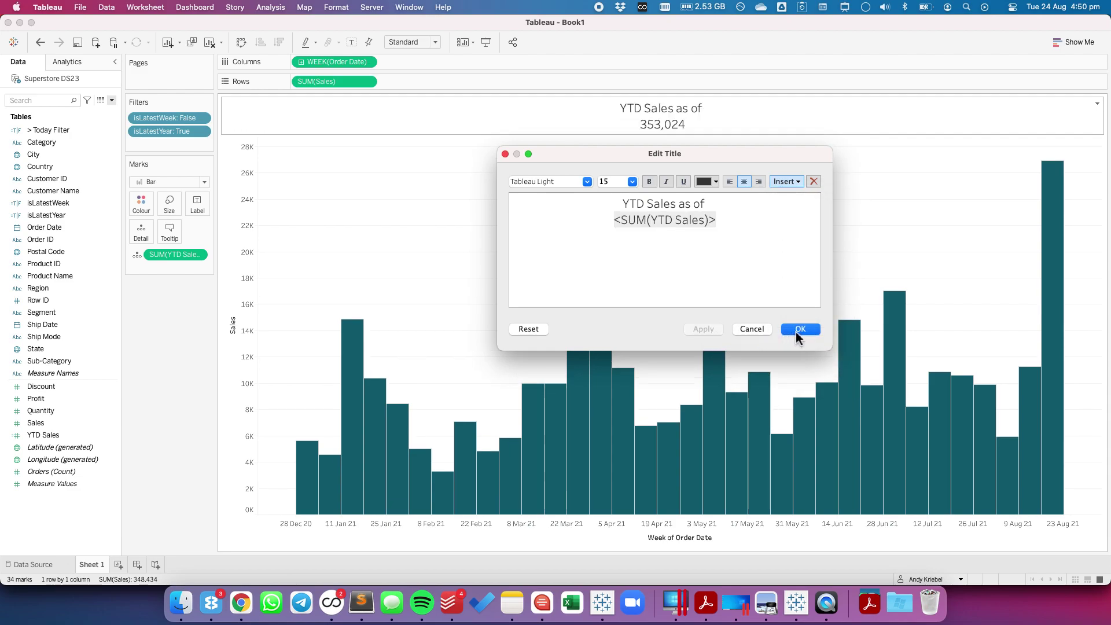
{"action": "left_click", "coordinate": [800, 329]}
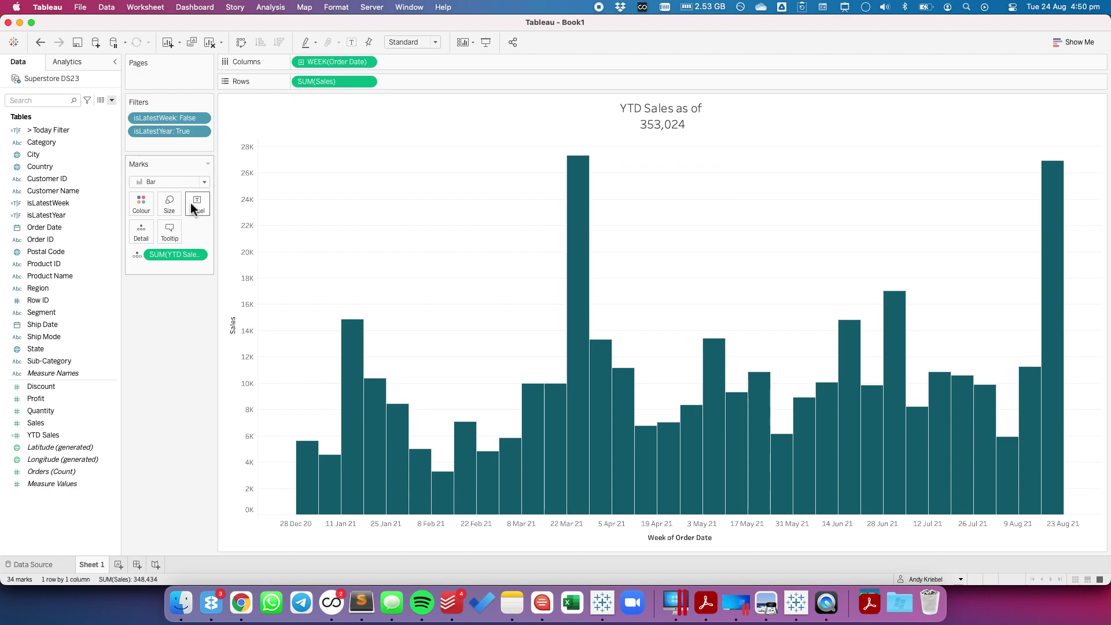
{"action": "left_click", "coordinate": [112, 100]}
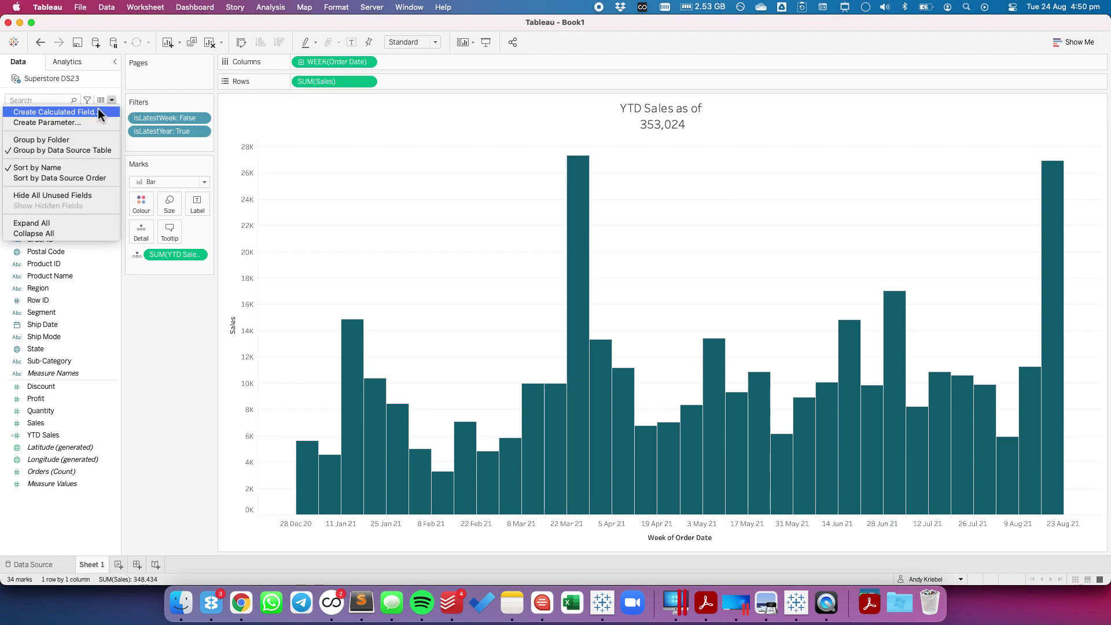
Create a calculated field named 'Latest Week Date' with the formula {MAX(DATETRUNC('week',[Order Date]))}.
{"action": "left_click", "coordinate": [87, 110]}
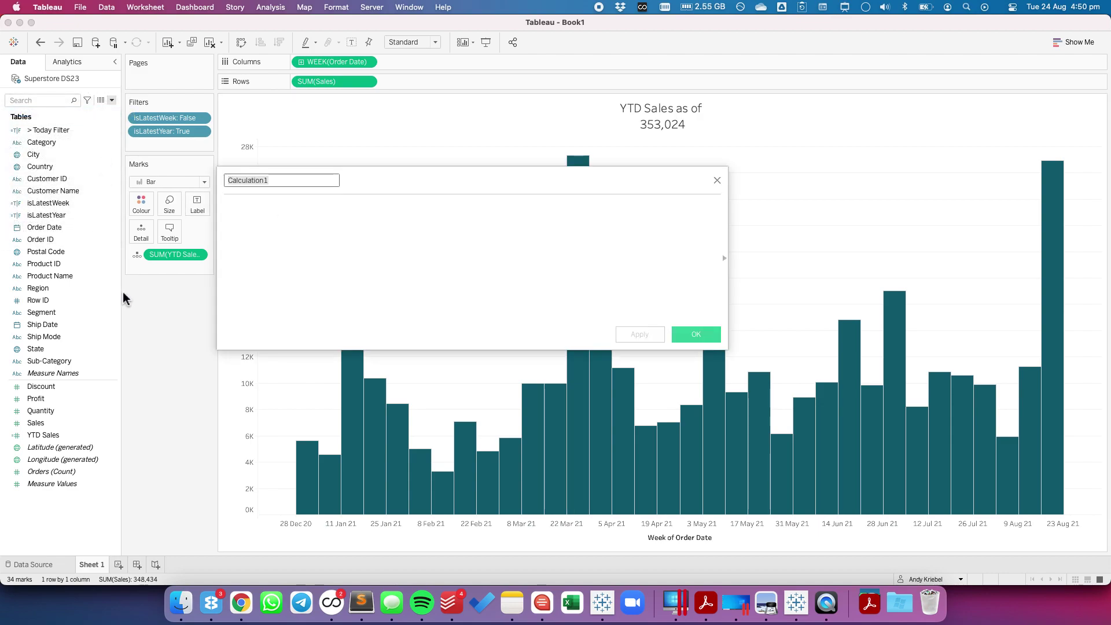
{"action": "key", "text": "BackSpace"}
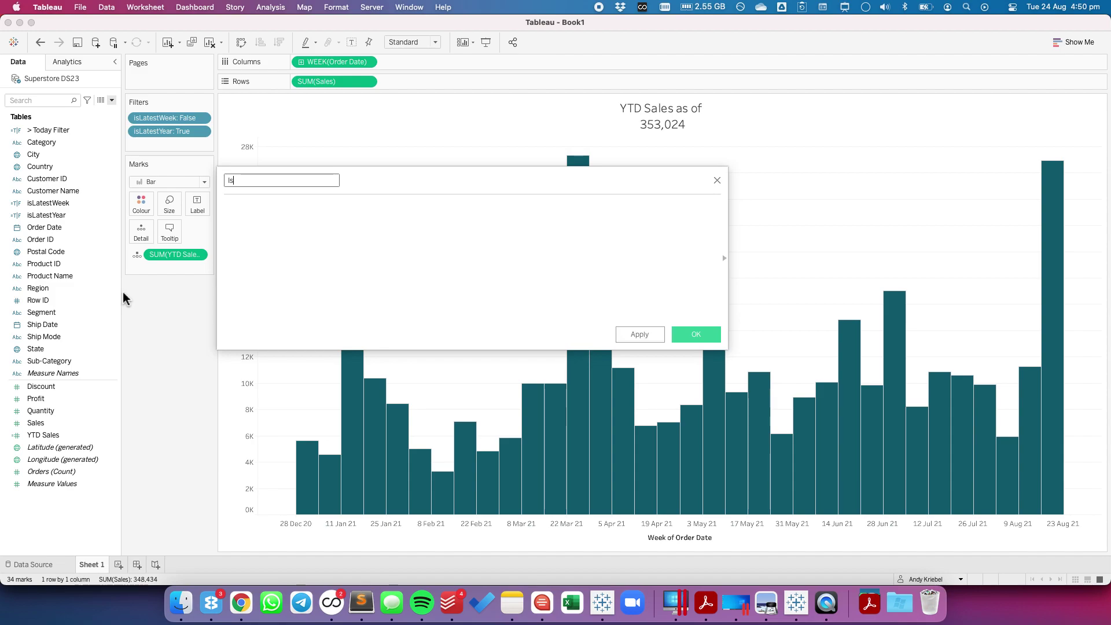
{"action": "type", "text": "Latest Week Date"}
{"action": "key", "text": "Tab"}
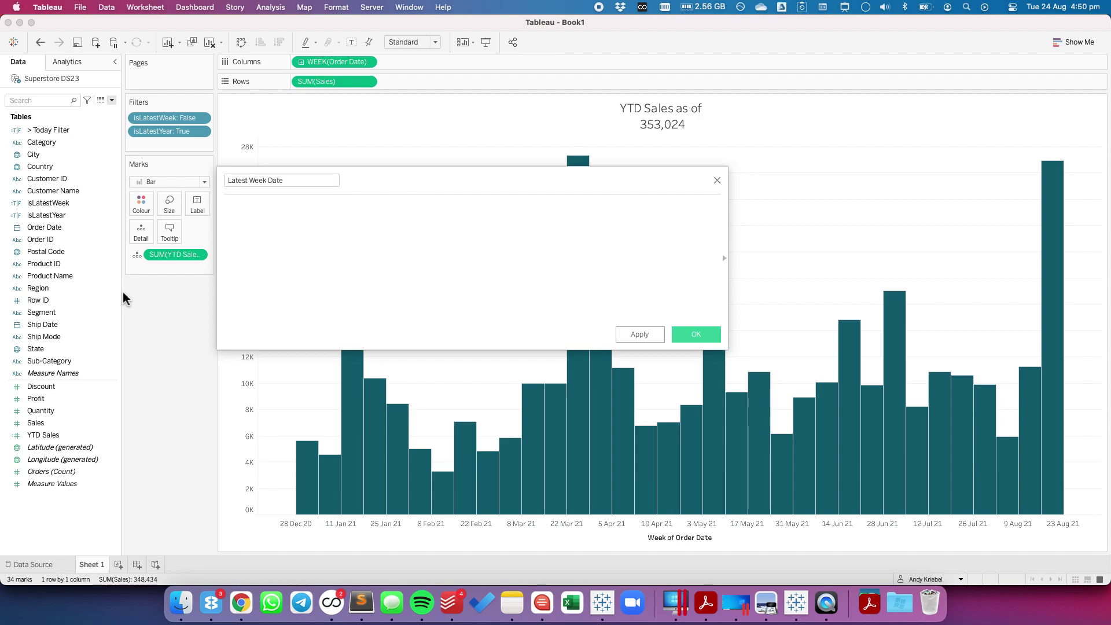
{"action": "type", "text": "DATETRUNC('week',[Order Date])"}
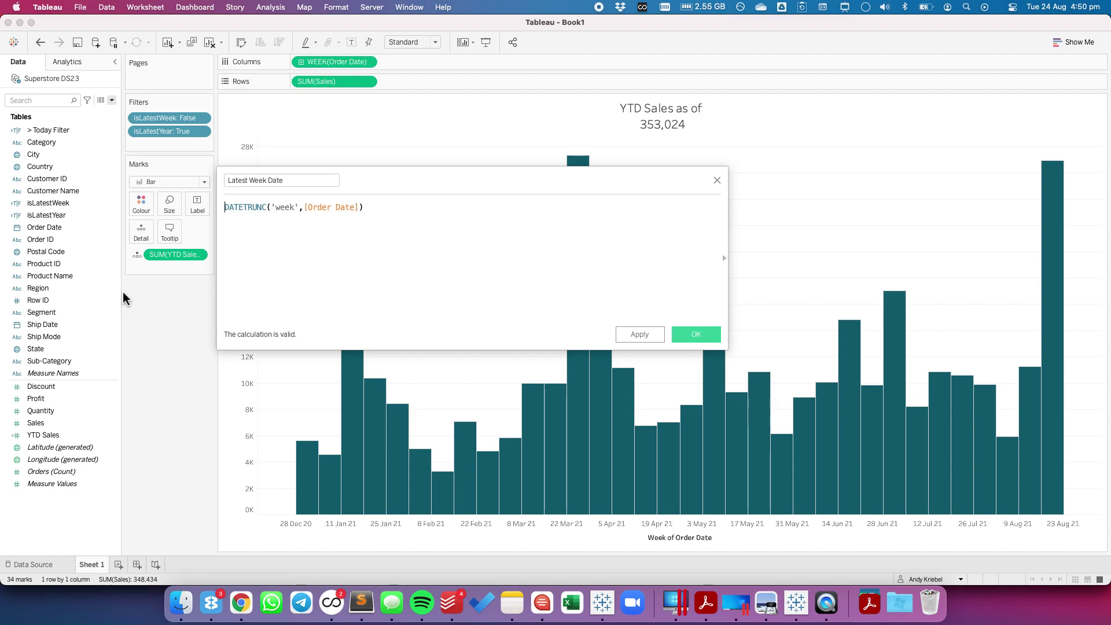
{"action": "key", "text": "super+Left"}
{"action": "type", "text": "{MAX("}
{"action": "key", "text": "super+Right"}
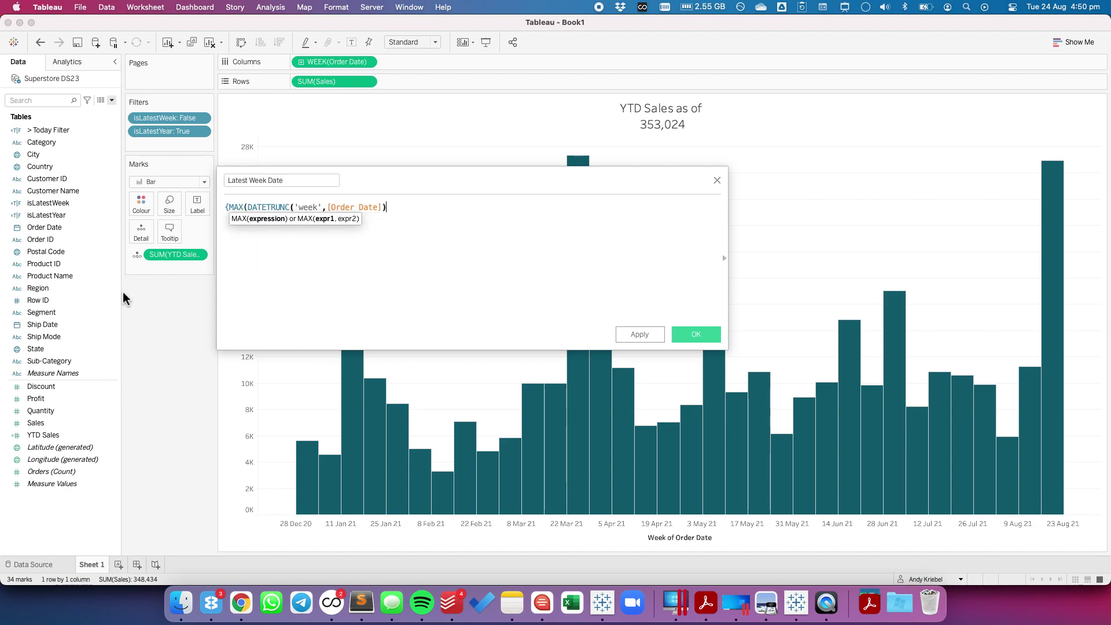
{"action": "type", "text": ")}"}
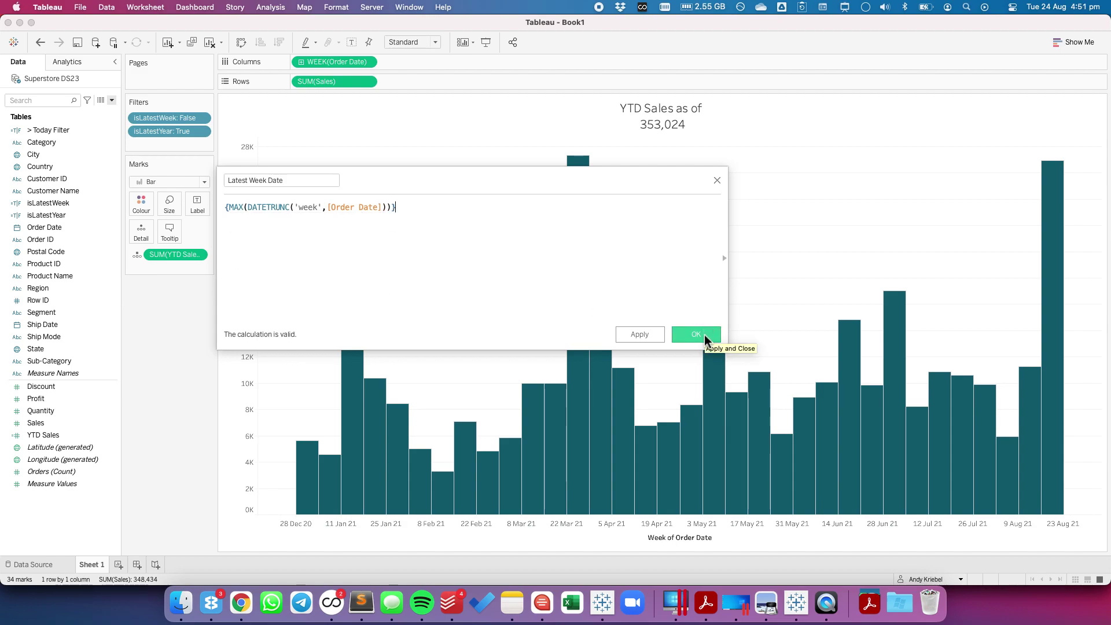
{"action": "left_click", "coordinate": [696, 335]}
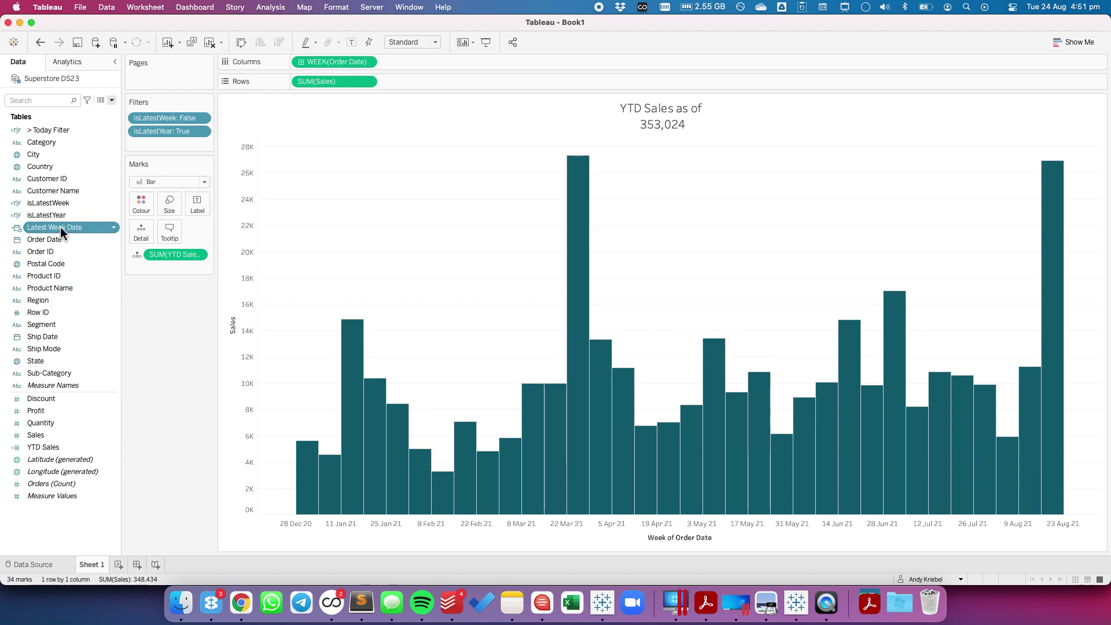
Add WEEK(Latest Week Date) to the Marks card as detail.
{"action": "left_click_drag", "start_coordinate": [60, 227], "coordinate": [138, 227]}
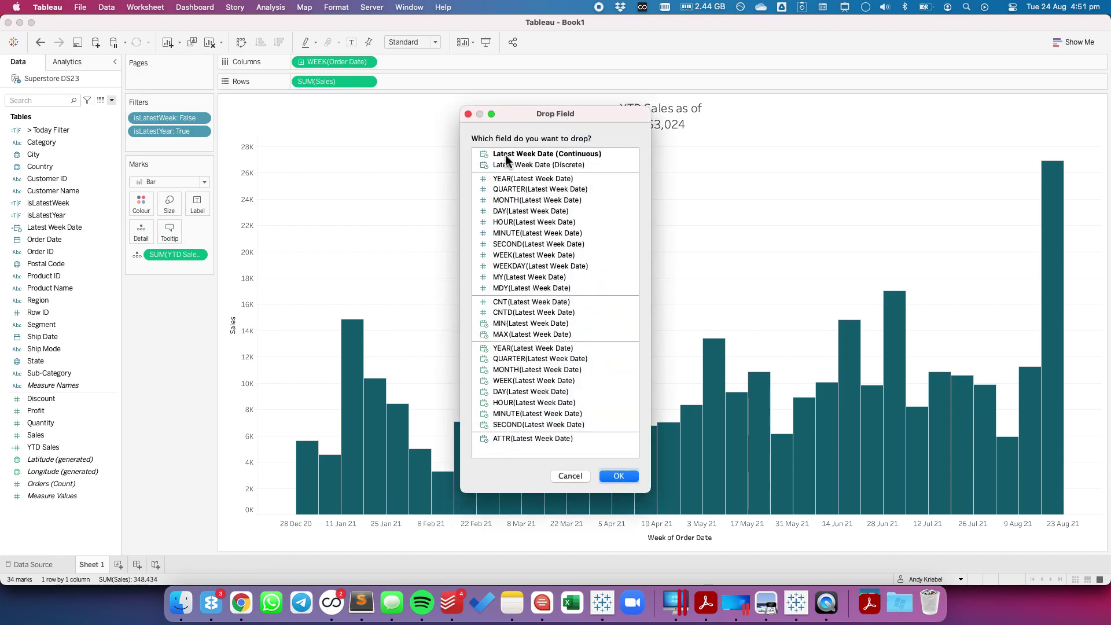
{"action": "left_click", "coordinate": [511, 385]}
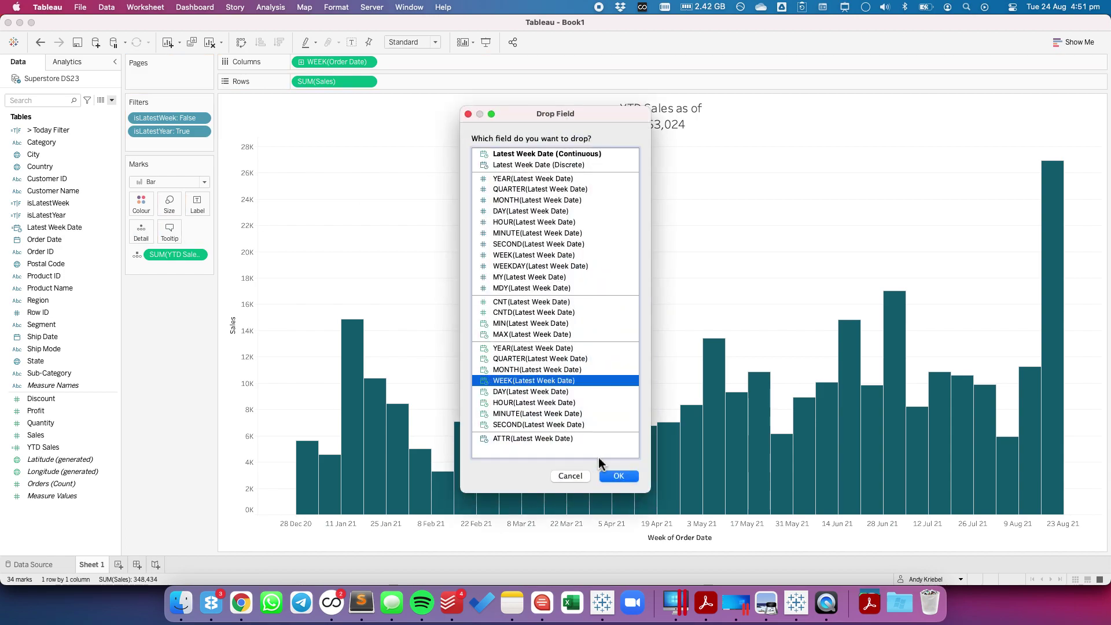
{"action": "left_click", "coordinate": [618, 474]}
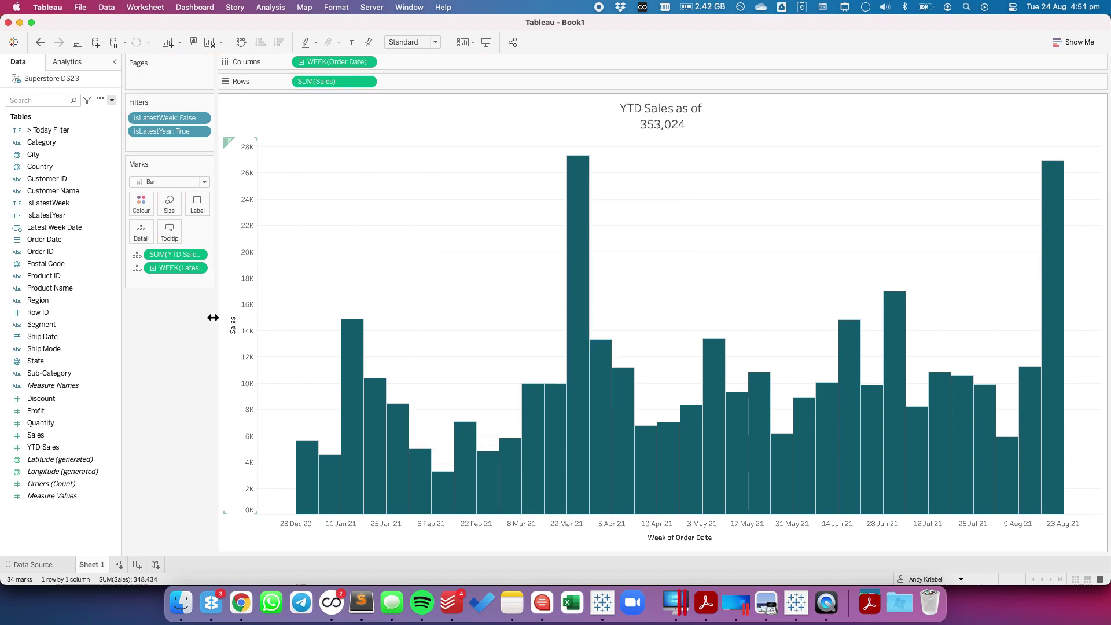
{"action": "left_click", "coordinate": [198, 268]}
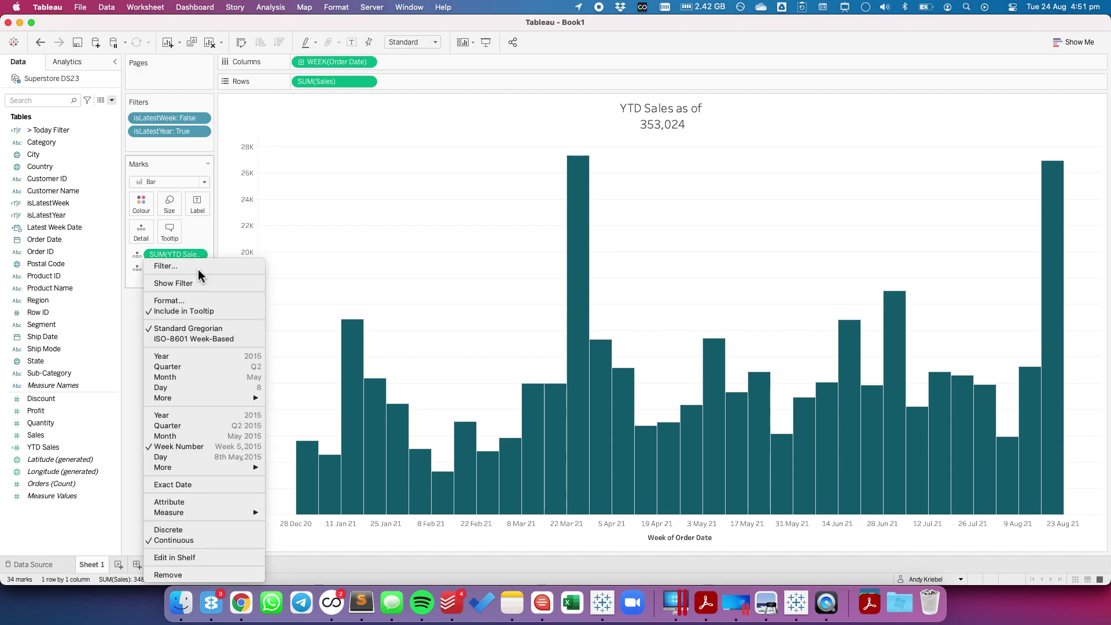
{"action": "left_click", "coordinate": [696, 167]}
Insert WEEK(Latest Week Date) after 'as of' in the chart title, giving '23 August 2021'.
{"action": "double_click", "coordinate": [700, 120]}
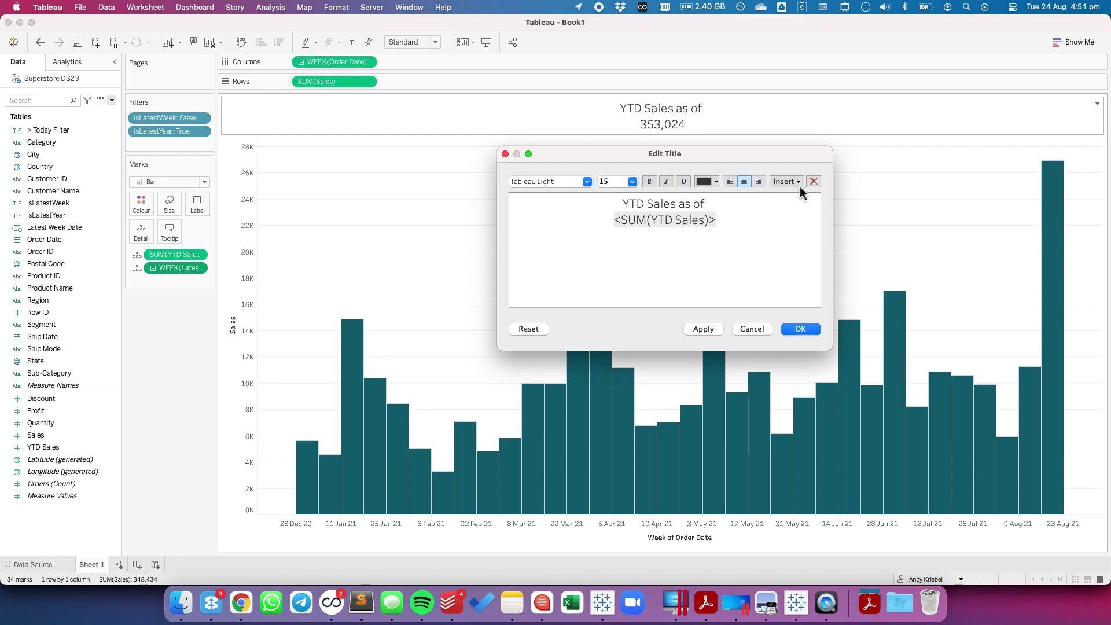
{"action": "left_click", "coordinate": [790, 182]}
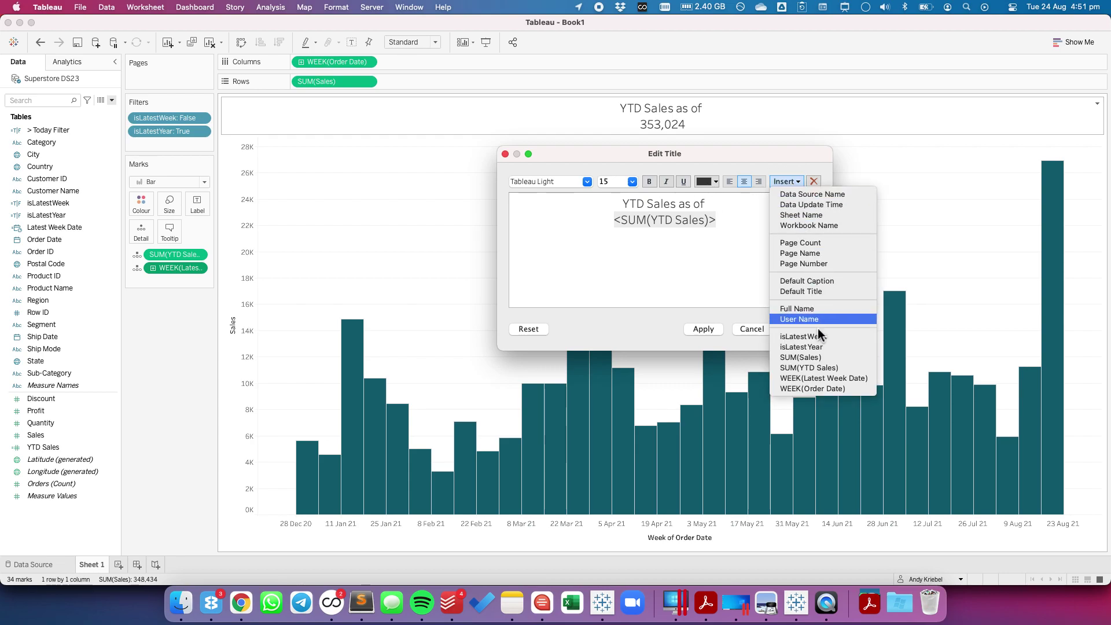
{"action": "left_click", "coordinate": [819, 379]}
{"action": "left_click", "coordinate": [703, 329]}
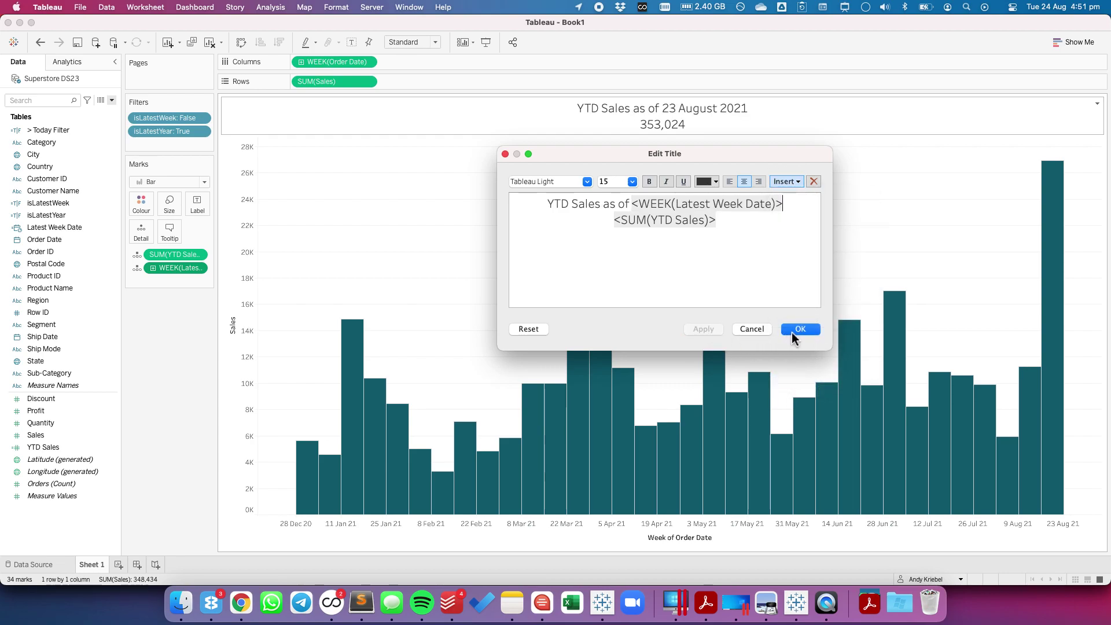
{"action": "left_click", "coordinate": [793, 330]}
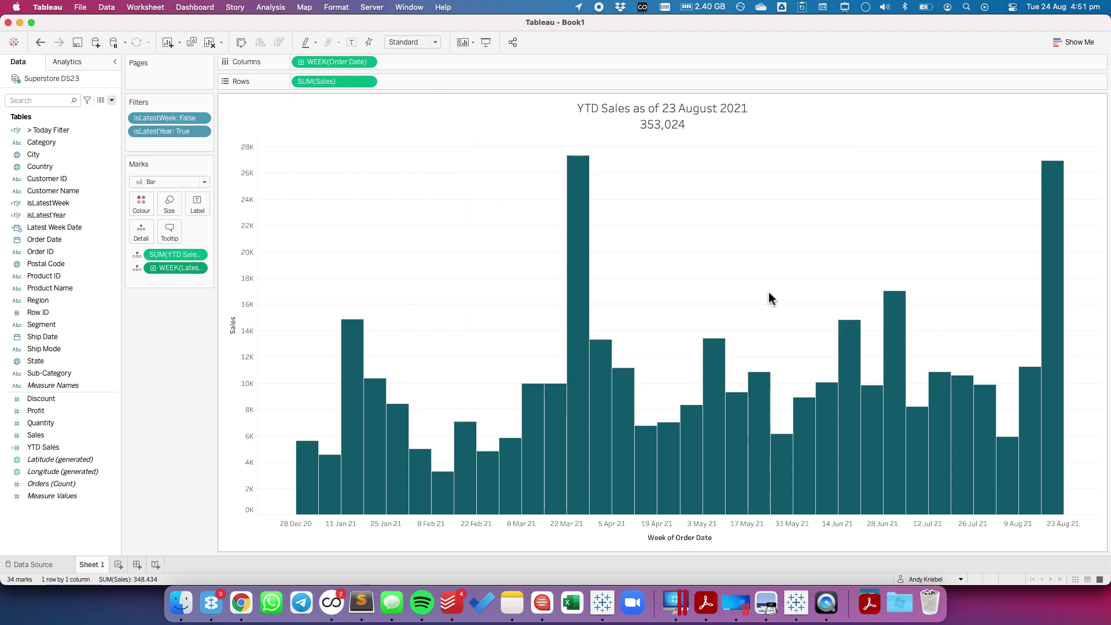
Add the isLatestWeek and isLatestYear filters to context, so the title shows 16 August 2021 and 348,434.
{"action": "mouse_move", "coordinate": [1055, 308]}
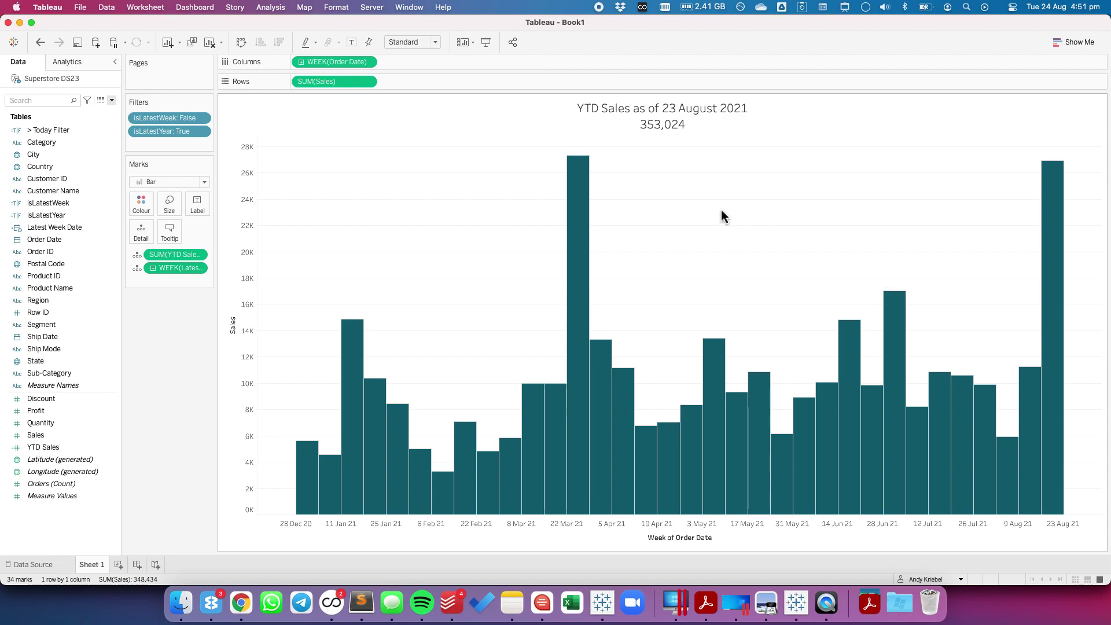
{"action": "left_click", "coordinate": [201, 119]}
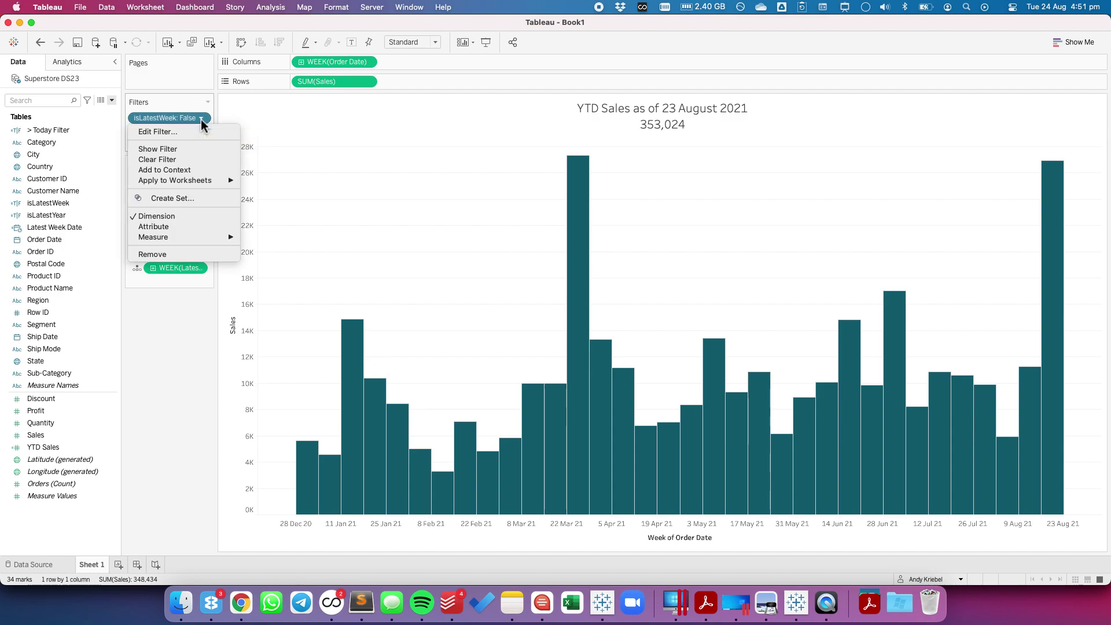
{"action": "left_click", "coordinate": [192, 171]}
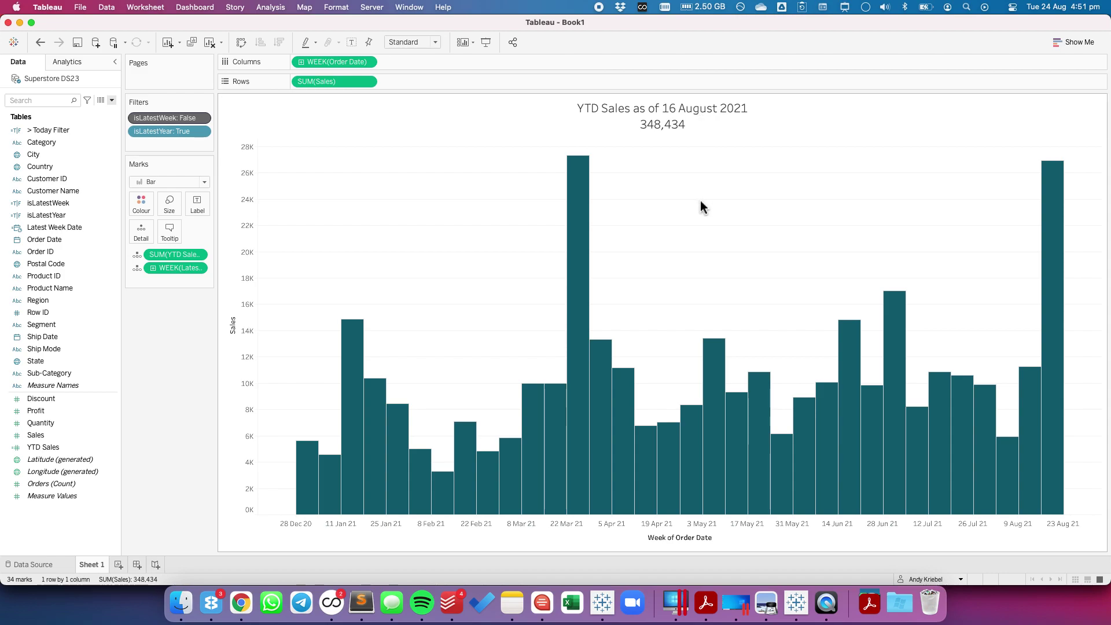
{"action": "left_click", "coordinate": [201, 132]}
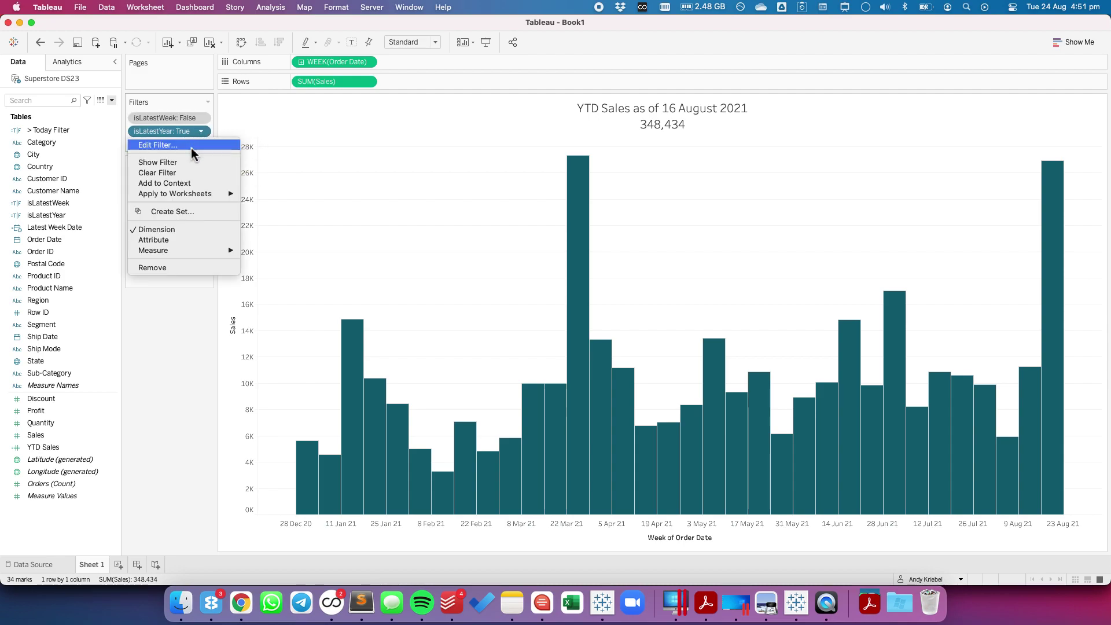
{"action": "left_click", "coordinate": [186, 184]}
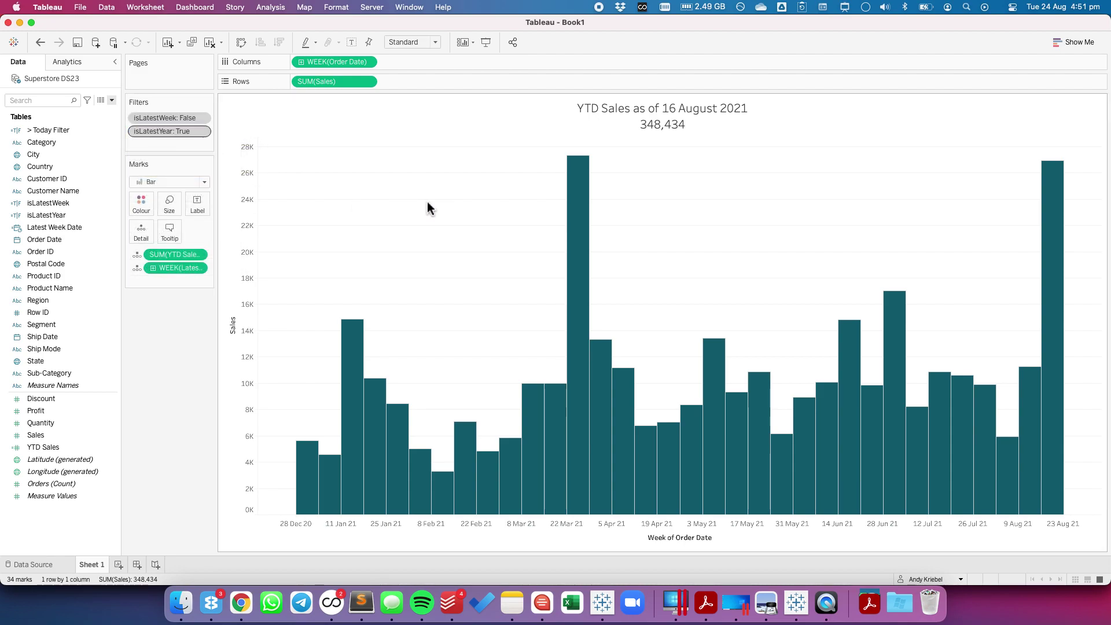